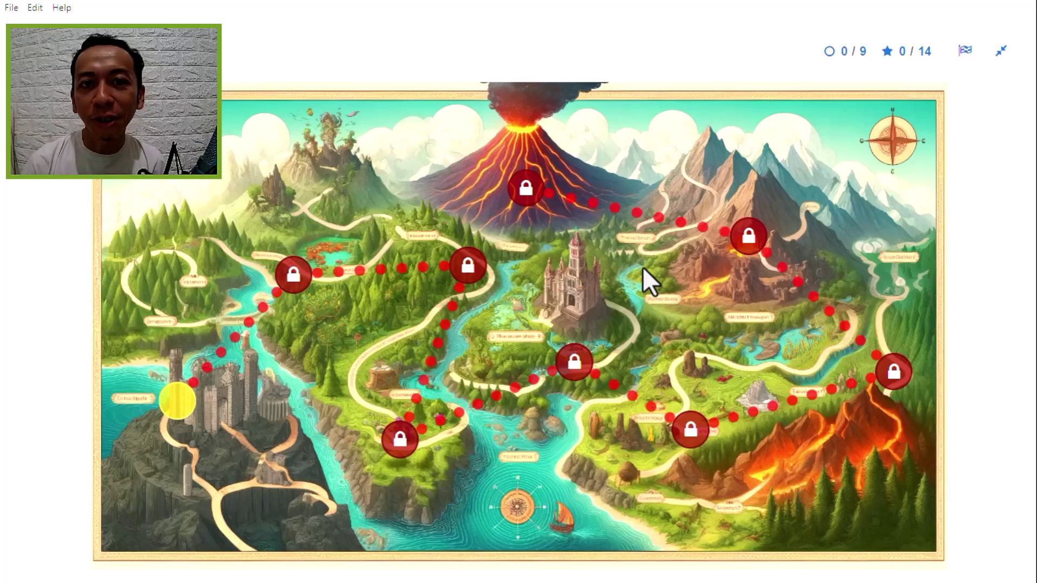
View the map's welcome stage, and answer True to the true/false question in the "Etos pertama: kerja adalah rahmat" stage.
left_click(179, 408)
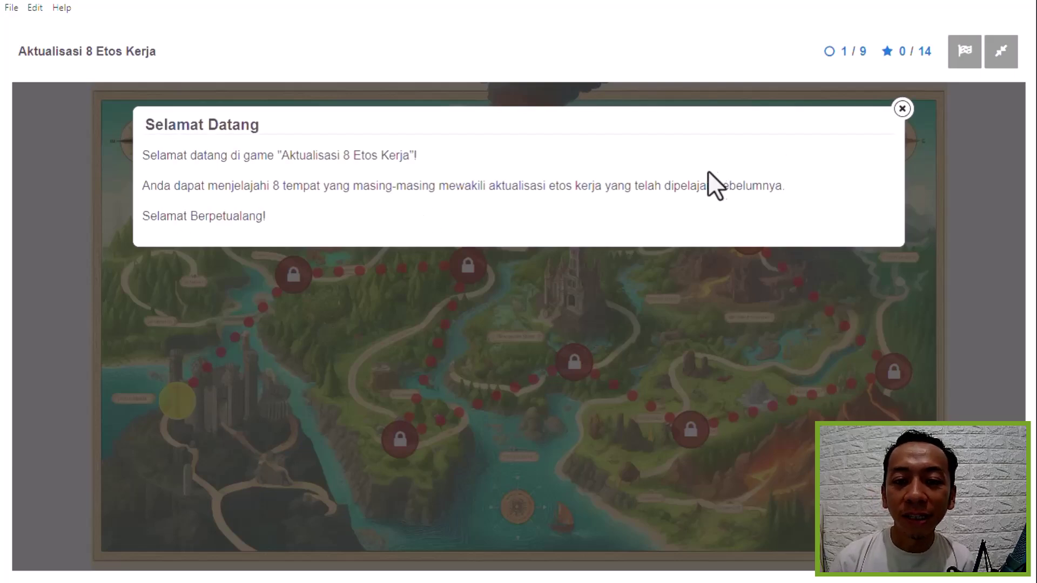
left_click(902, 109)
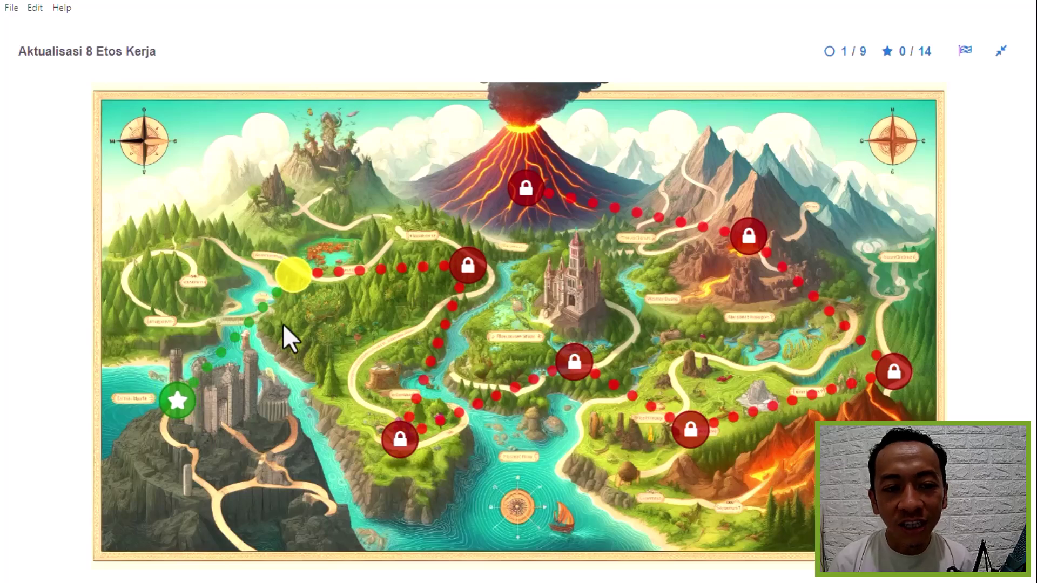
left_click(299, 284)
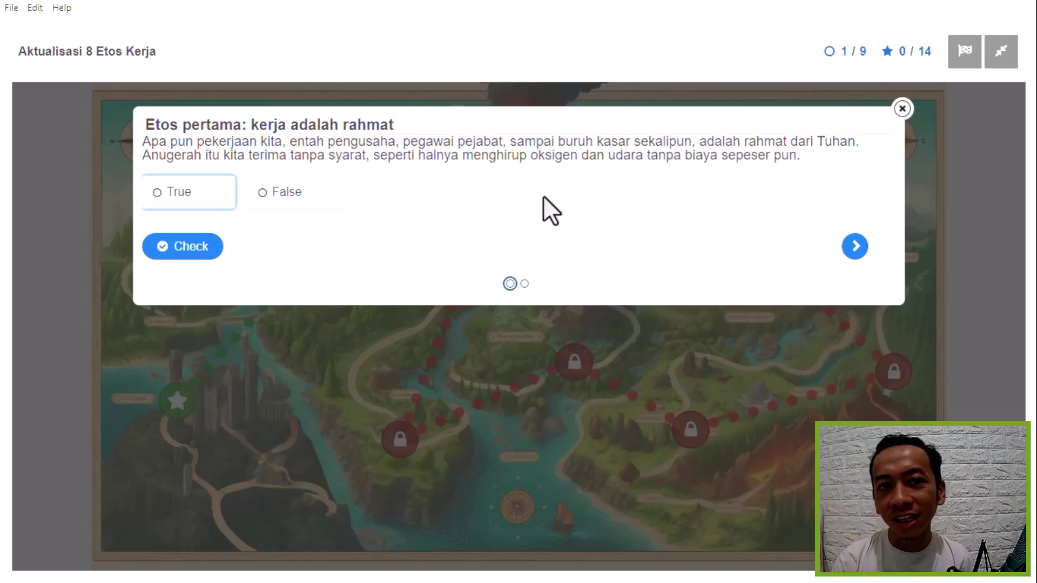
left_click(211, 198)
left_click(205, 250)
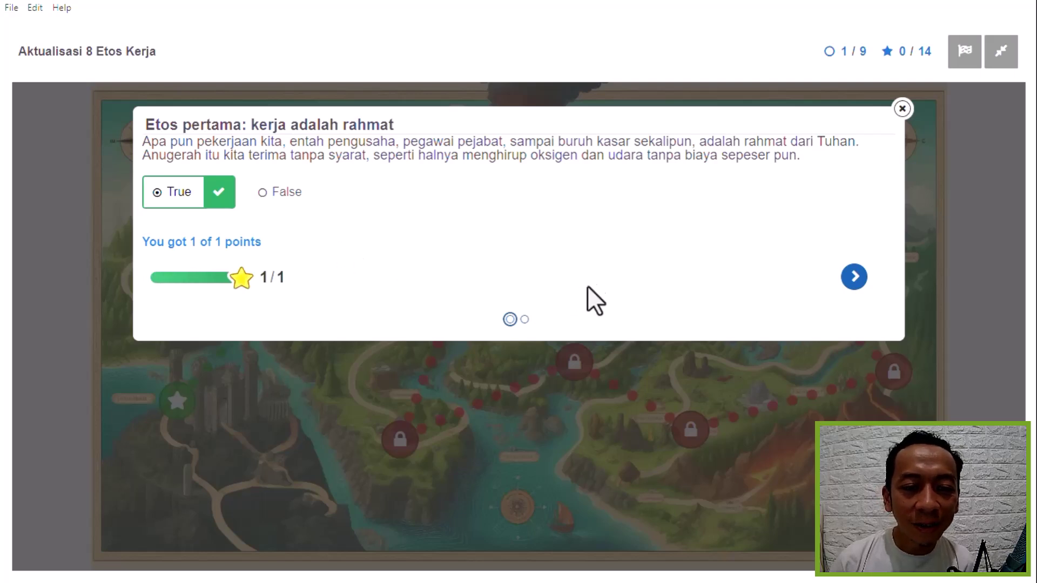
Fill both blanks of the stage's drag-the-words question, finish the quiz and return to the map.
left_click(854, 277)
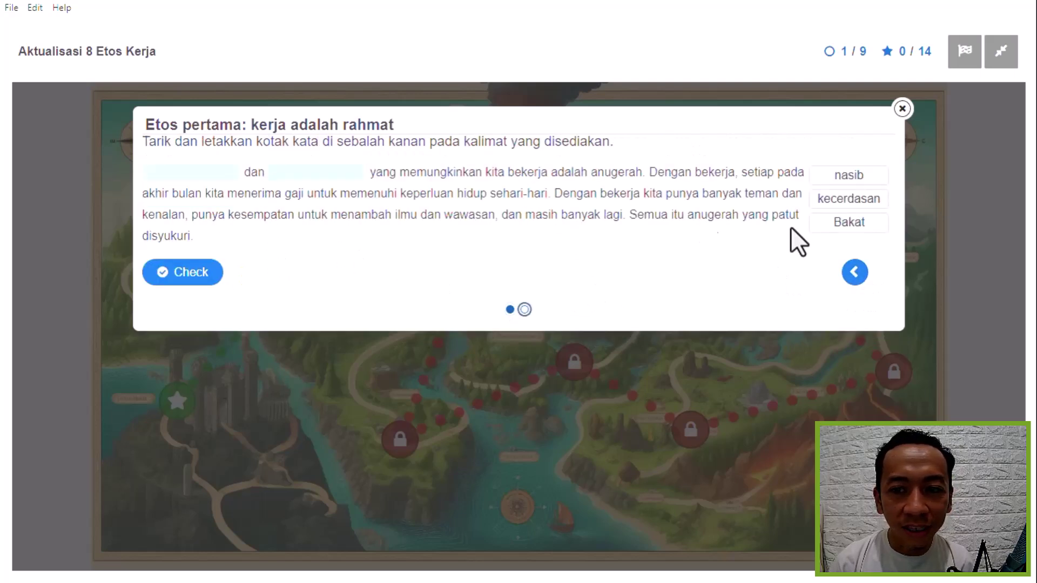
left_click_drag(836, 172, 227, 173)
left_click_drag(881, 174, 359, 176)
left_click_drag(867, 183, 805, 243)
left_click(805, 257)
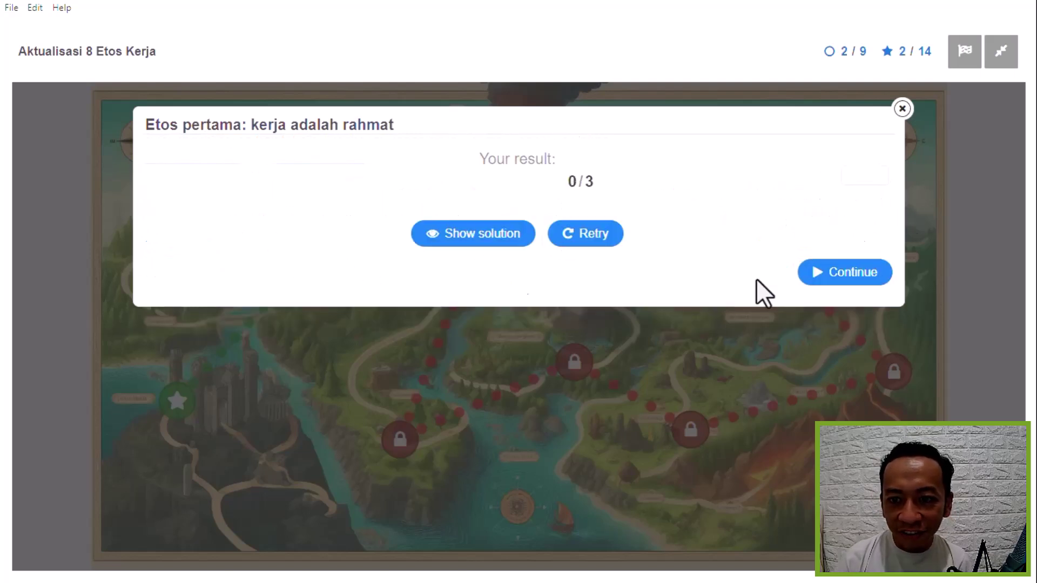
left_click(682, 368)
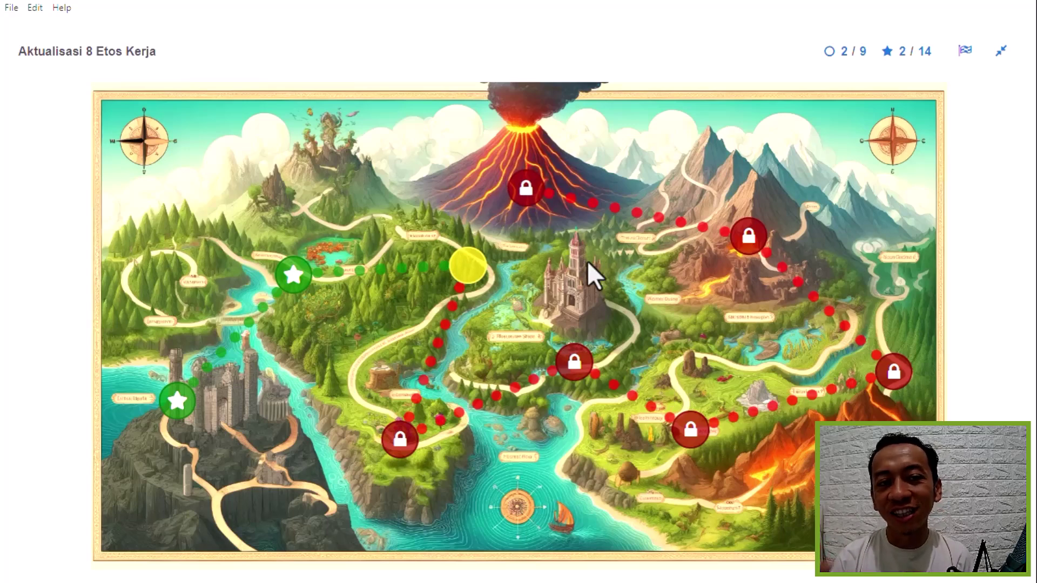
Exit the full-screen preview and open the "Aktualisasi 8 Etos Kerja" game map for editing.
left_click(1001, 51)
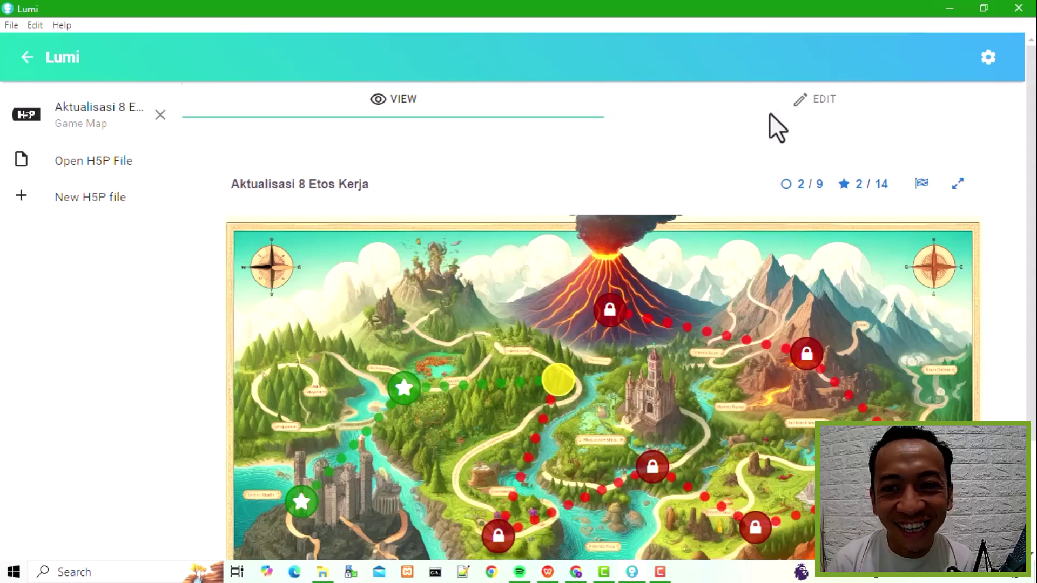
left_click(802, 103)
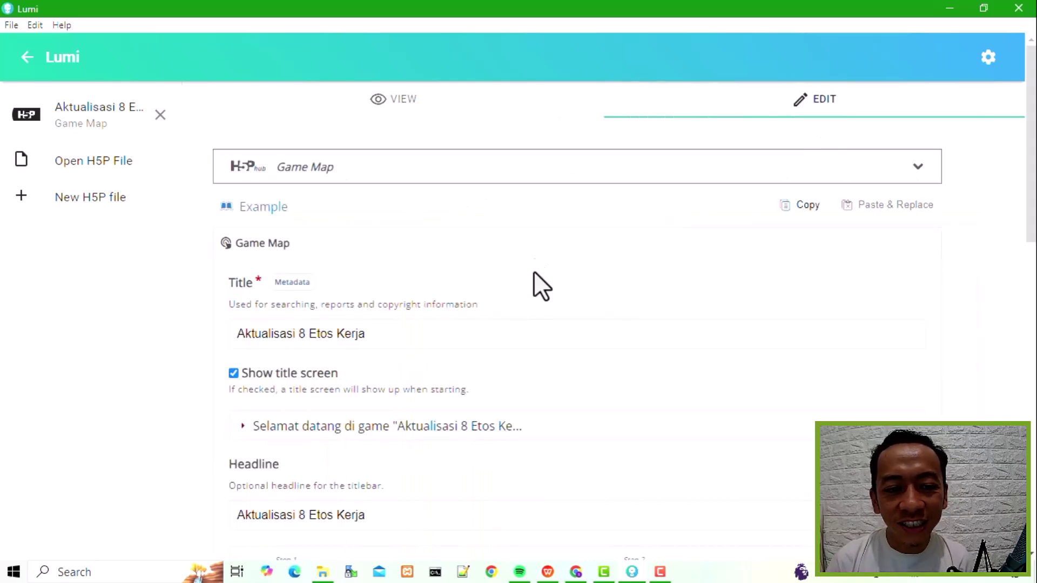
scroll(543, 303, "down", 5)
scroll(537, 319, "up", 4)
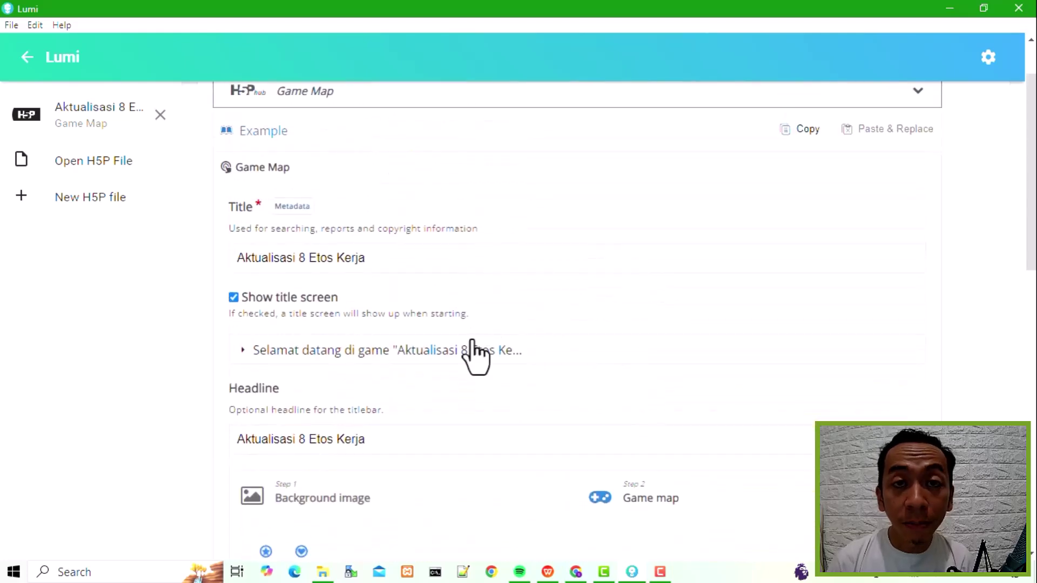
Inspect the title screen's introduction settings and collapse them again.
scroll(475, 351, "down", 2)
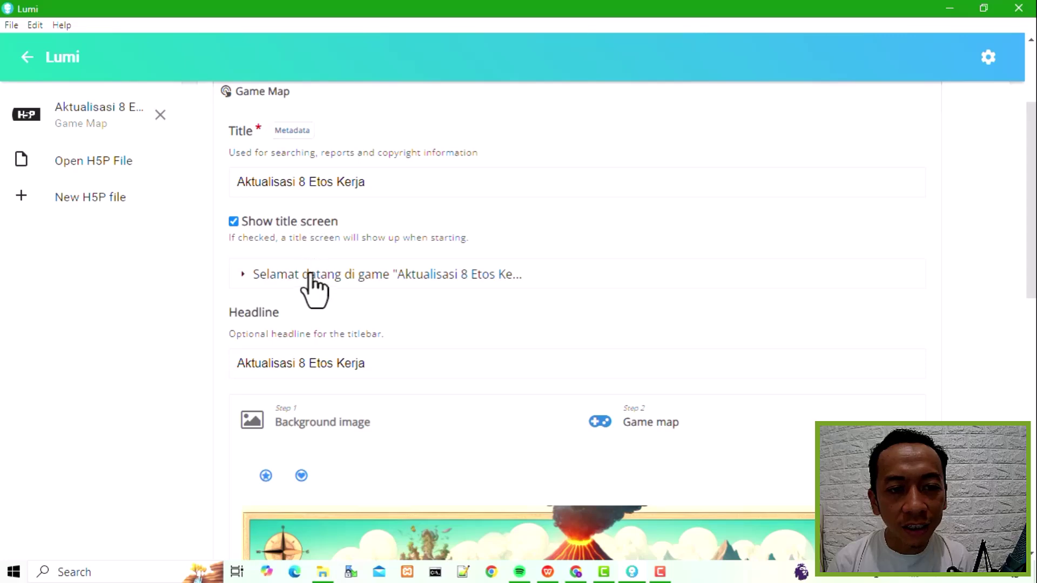
scroll(299, 268, "down", 2)
left_click(280, 211)
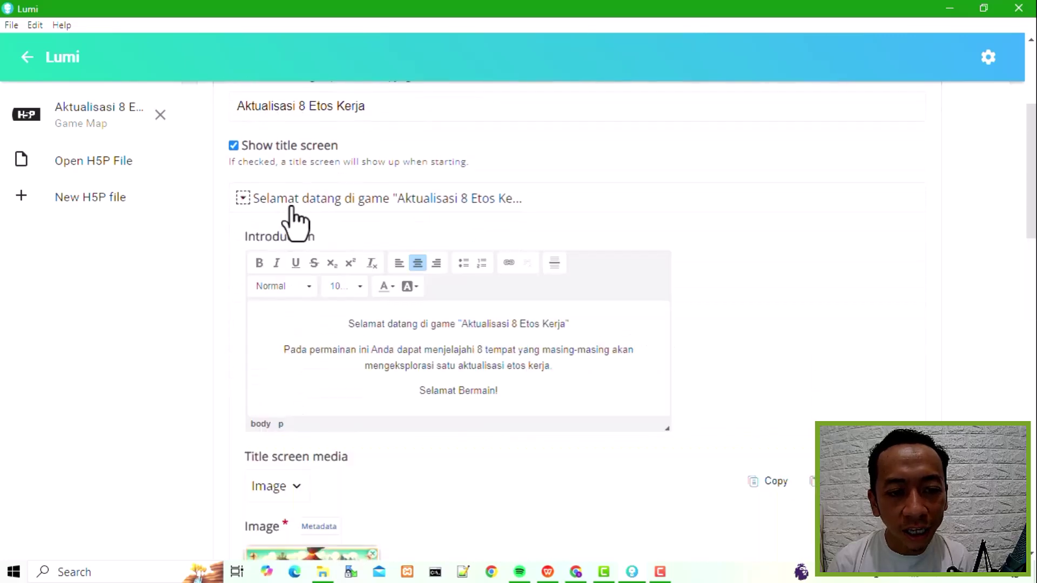
left_click(289, 212)
scroll(298, 324, "down", 2)
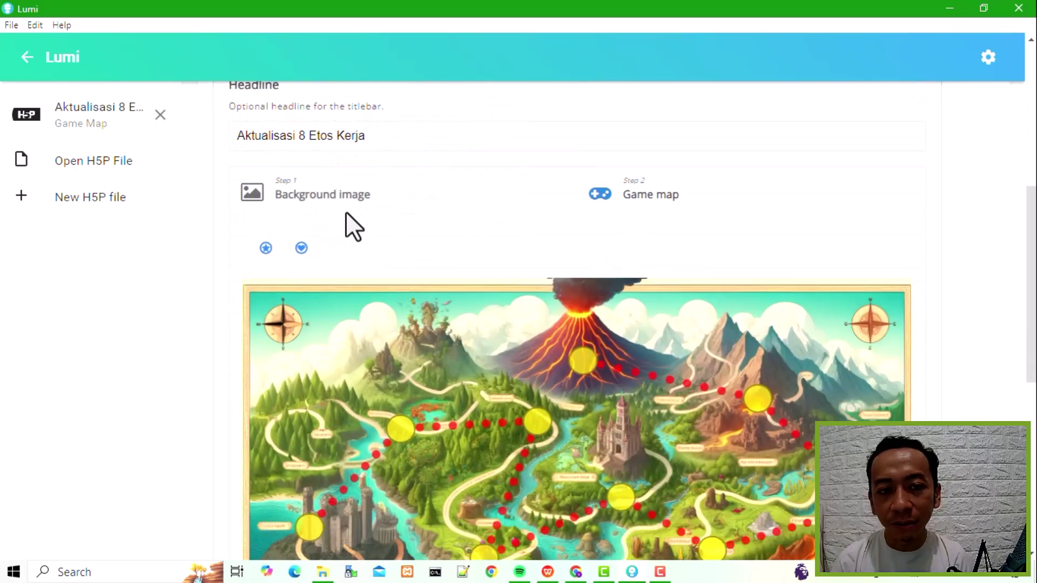
Review the map's background image settings and the stages placed on the game map.
left_click(346, 214)
scroll(472, 250, "down", 3)
scroll(479, 259, "up", 1)
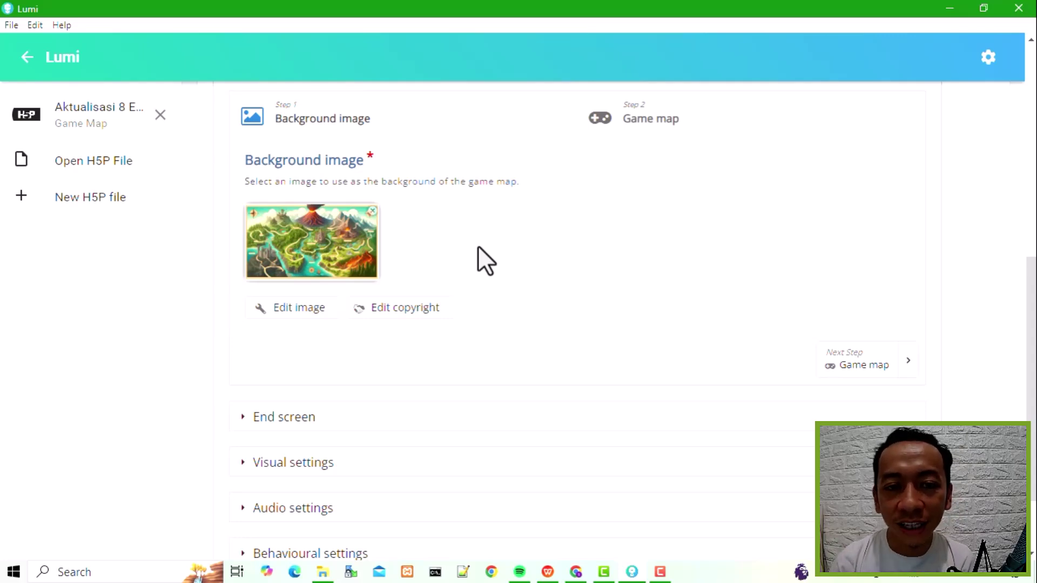
left_click(618, 154)
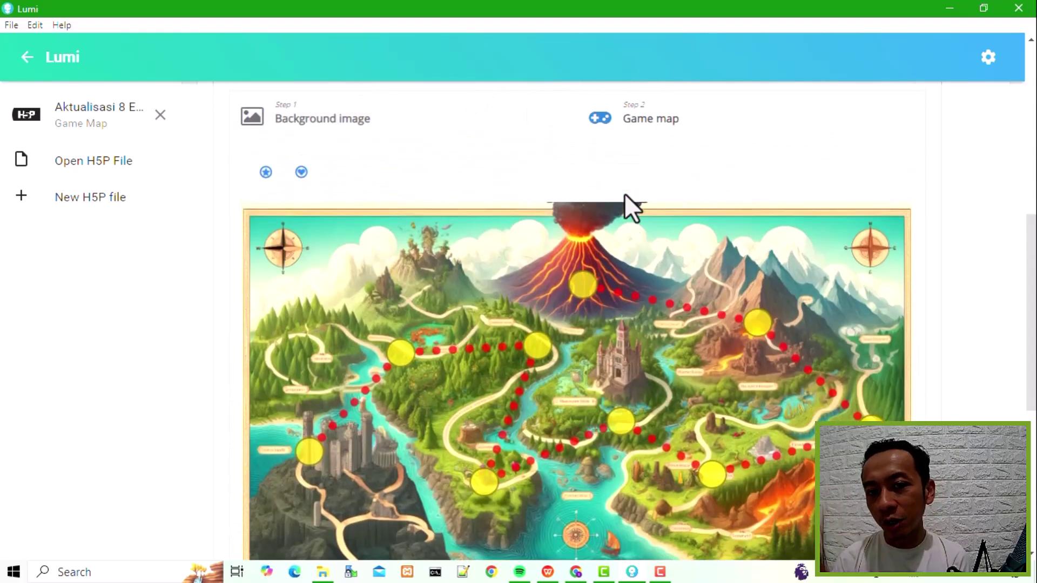
scroll(500, 265, "down", 3)
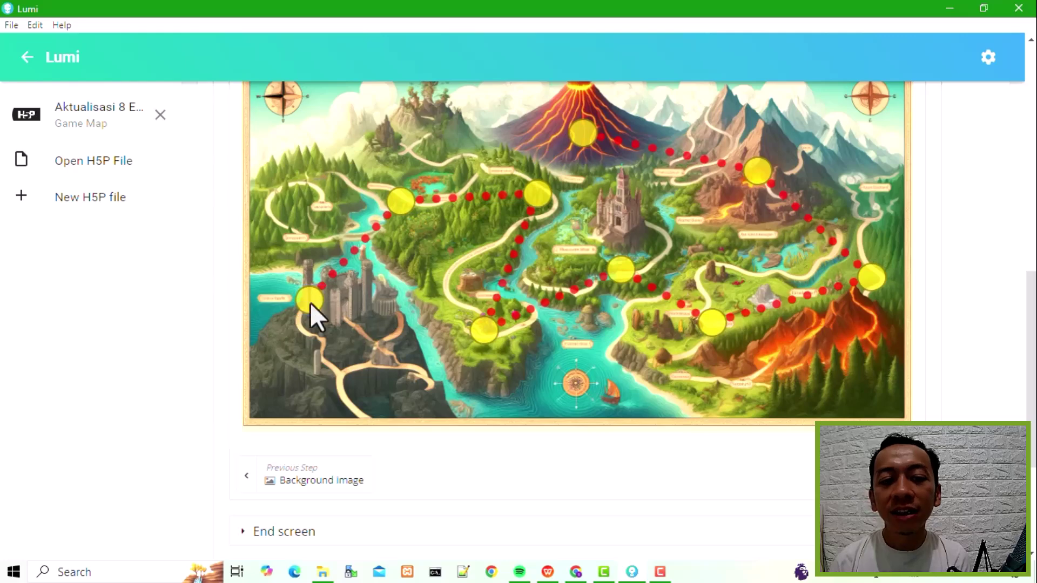
scroll(340, 318, "up", 3)
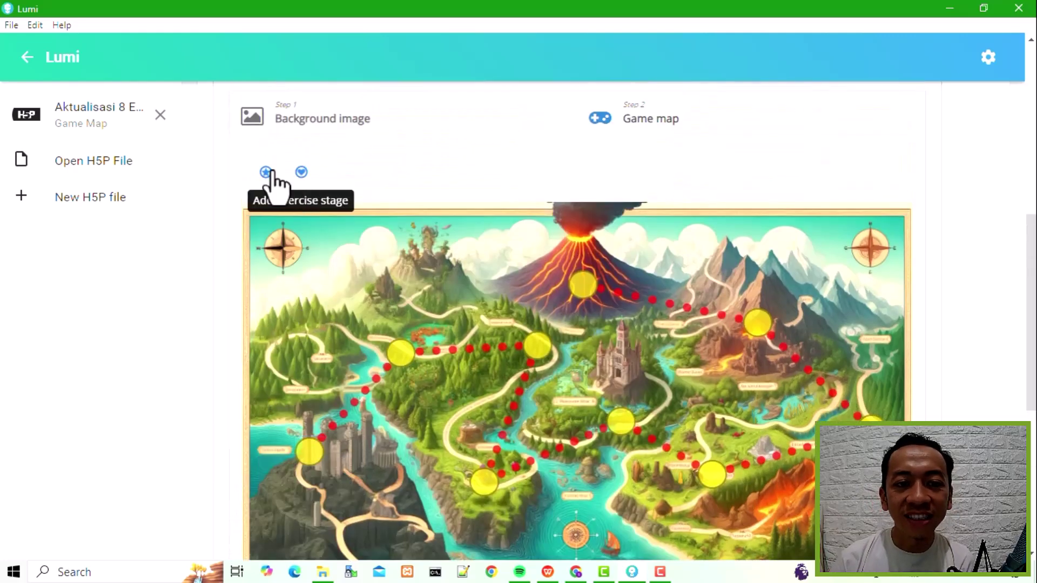
scroll(462, 402, "down", 2)
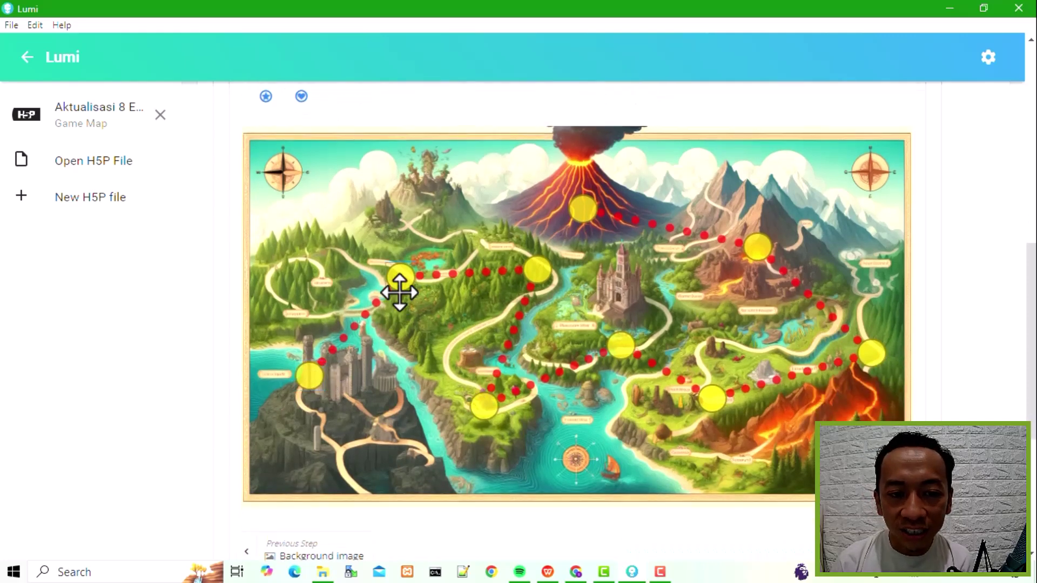
Move the "Etos pertama" stage slightly up and left on the map, and the stage after it slightly down.
mouse_move(400, 277)
left_mouse_down()
mouse_move(366, 222)
mouse_move(393, 269)
left_mouse_up()
mouse_move(539, 272)
left_mouse_down()
mouse_move(529, 281)
mouse_move(538, 278)
left_mouse_up()
left_click_drag(385, 277, 386, 270)
scroll(502, 421, "down", 3)
scroll(502, 421, "up", 2)
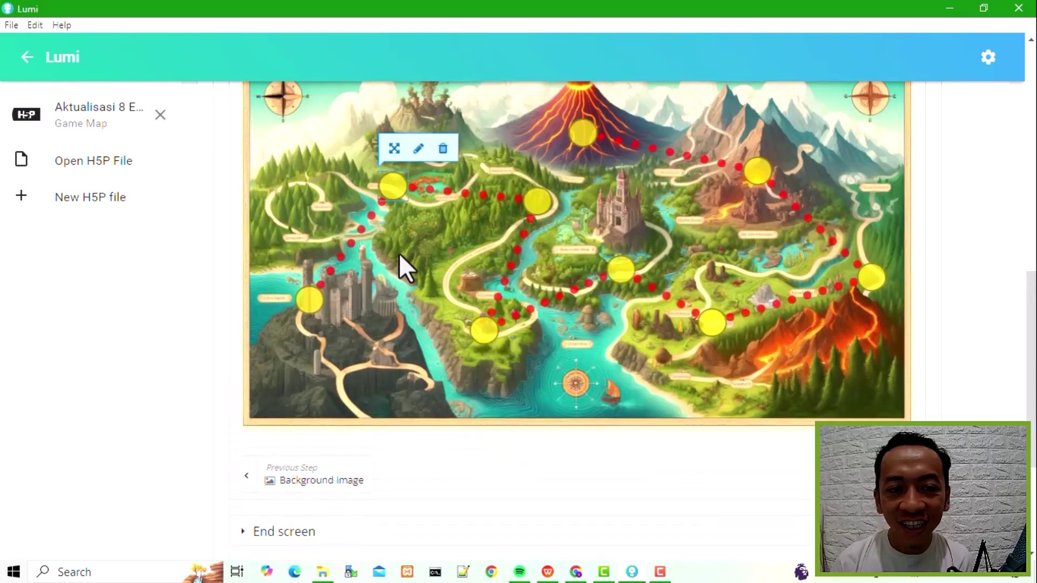
Open the "Etos pertama" stage and examine its question set settings and its True/False and Drag the Words questions.
double_click(392, 187)
scroll(501, 278, "down", 3)
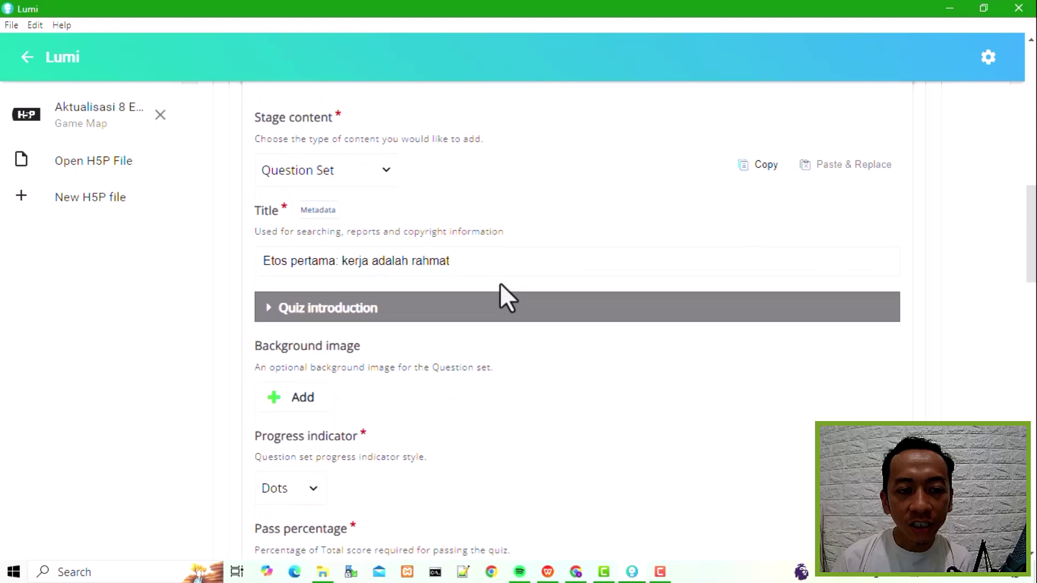
scroll(500, 283, "down", 3)
scroll(500, 283, "up", 4)
scroll(499, 284, "down", 4)
scroll(499, 283, "down", 5)
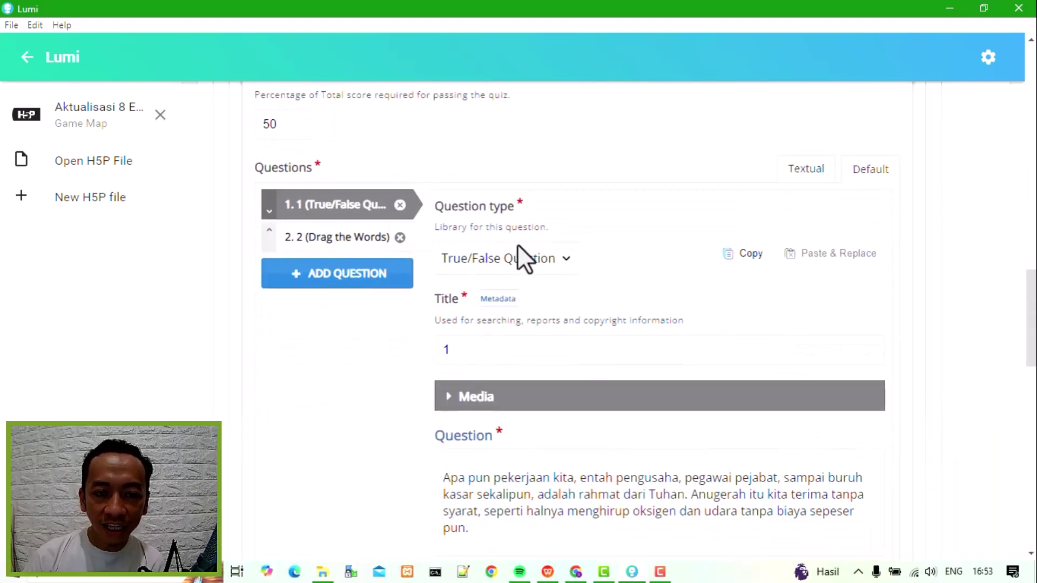
left_click_drag(354, 237, 359, 247)
scroll(527, 368, "up", 4)
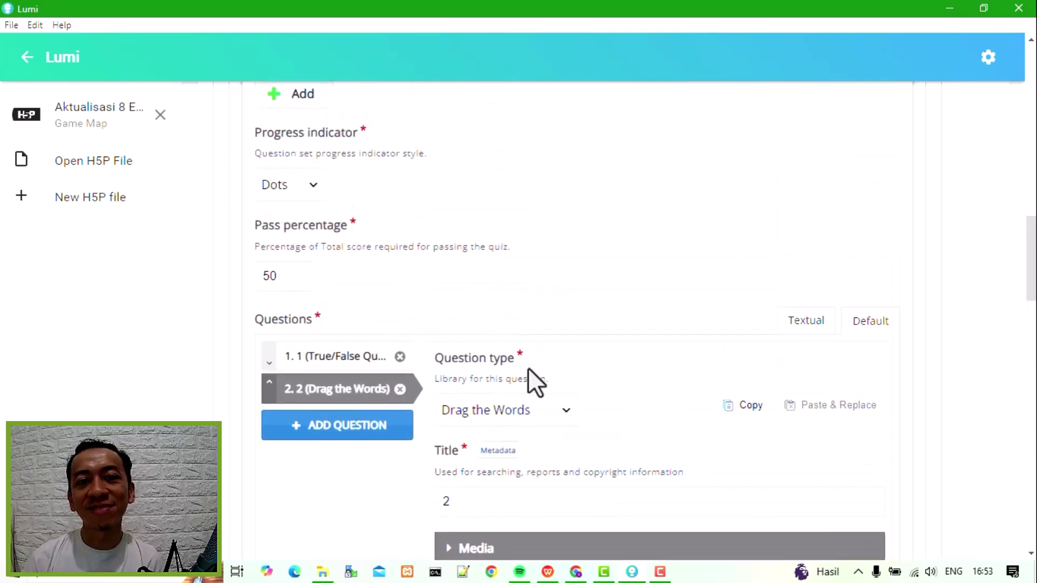
scroll(527, 367, "up", 5)
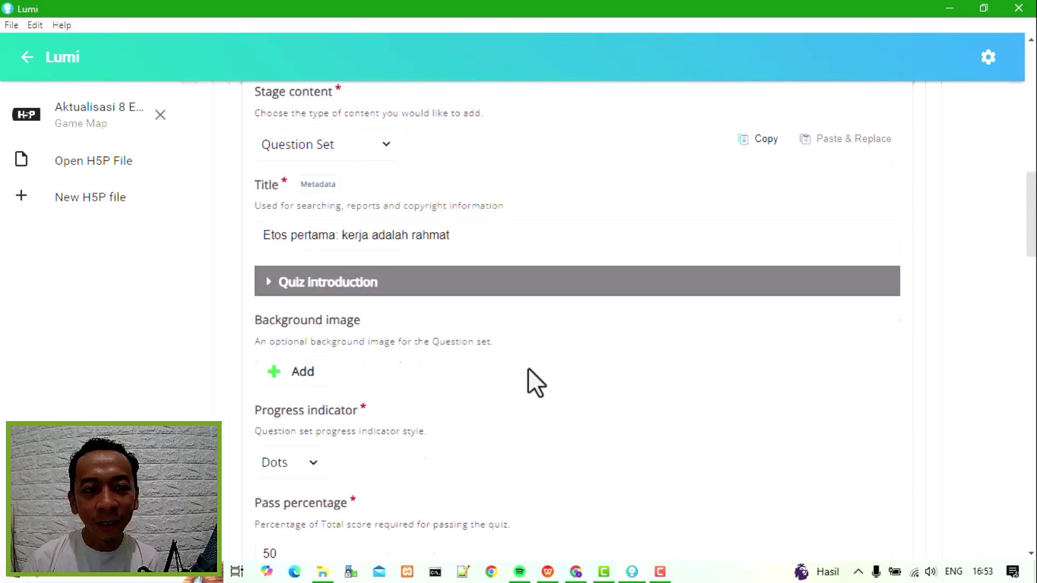
Look through the content types available for the stage, keeping Question Set.
left_click(322, 172)
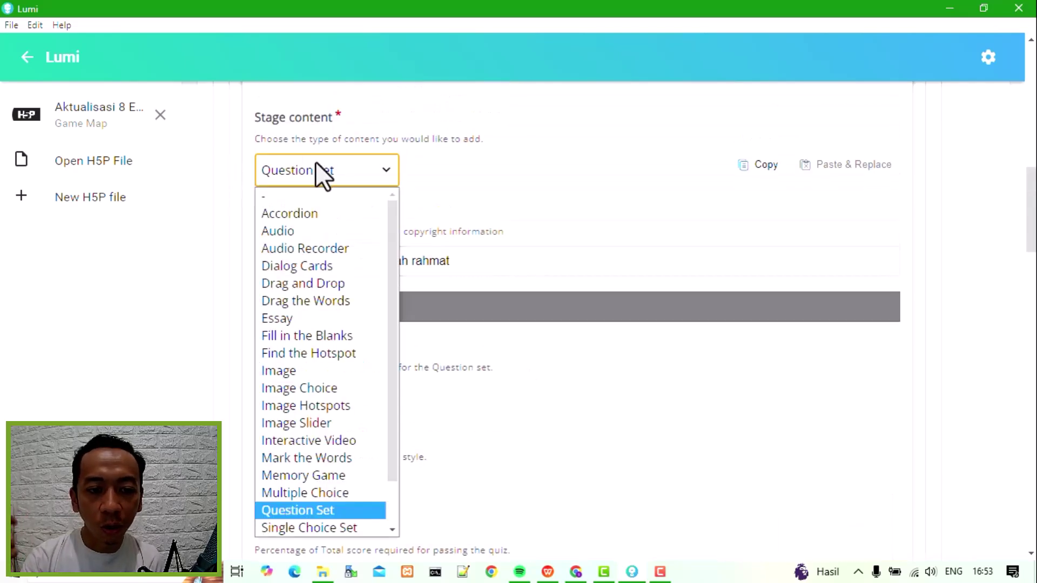
scroll(341, 324, "down", 1)
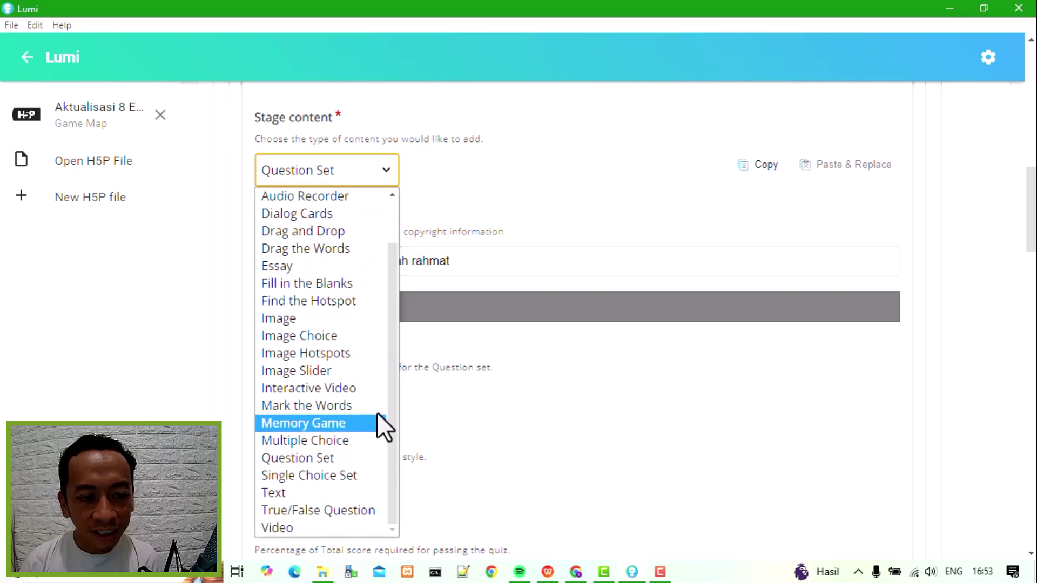
left_click(583, 404)
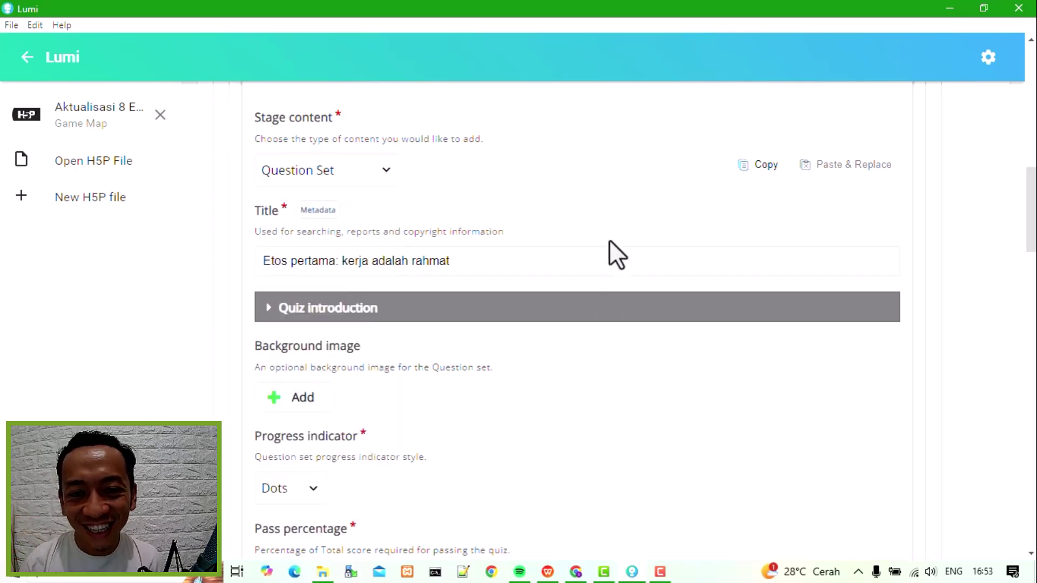
Create a new H5P file, search the content types for "game" and choose Game Map.
left_click(100, 203)
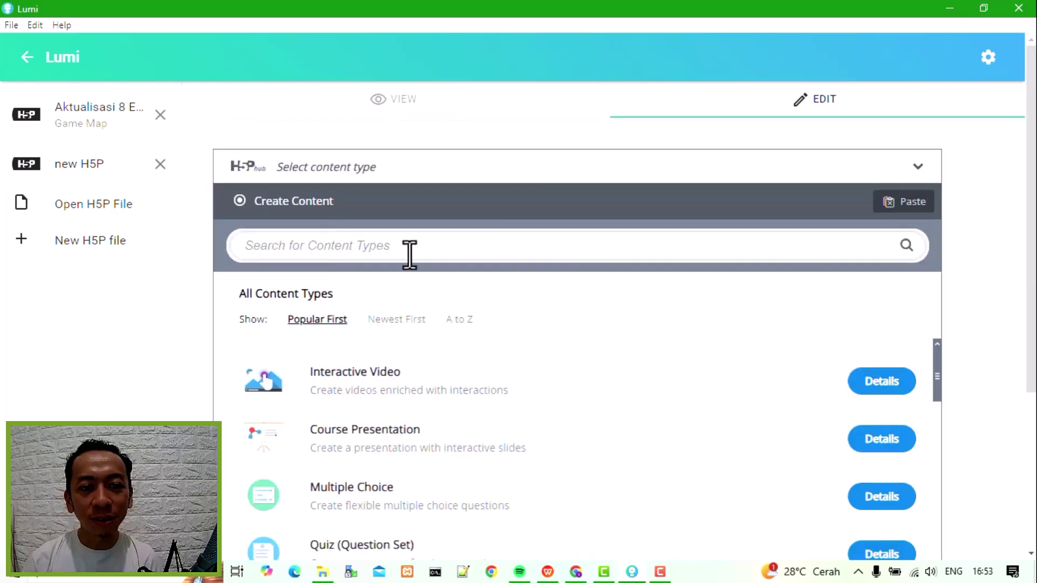
left_click(618, 250)
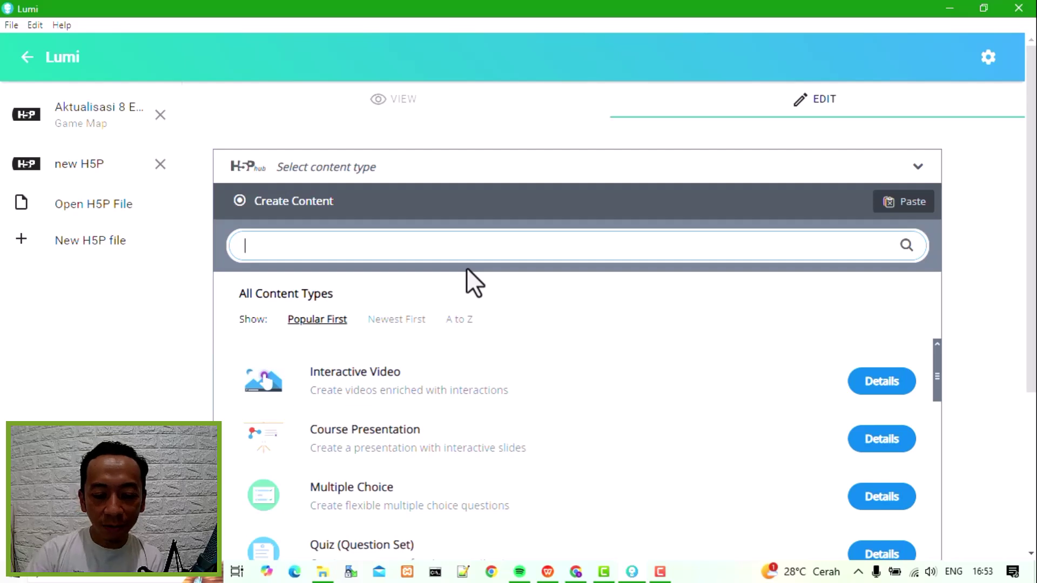
type("game")
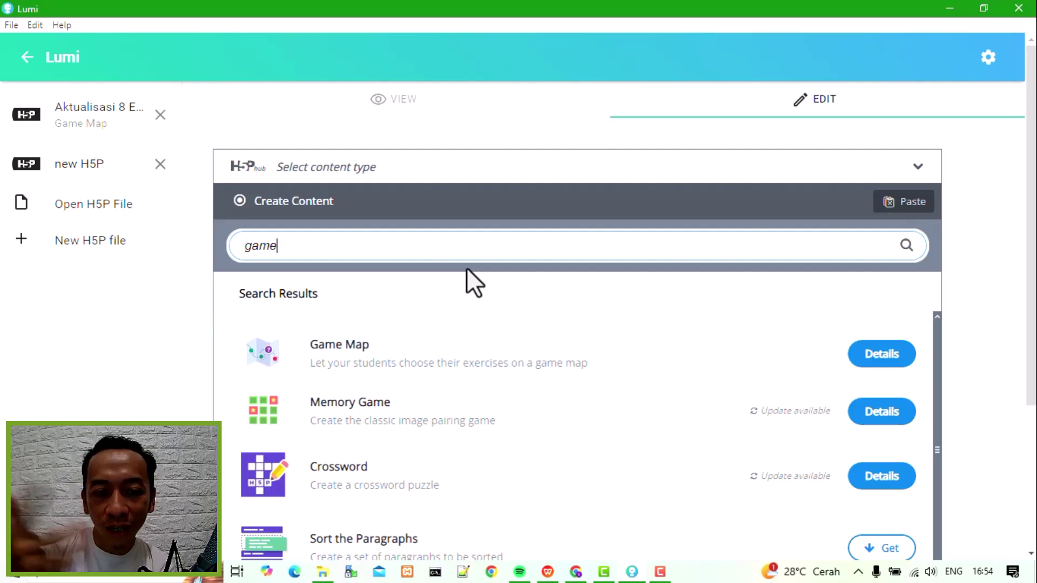
left_click(374, 354)
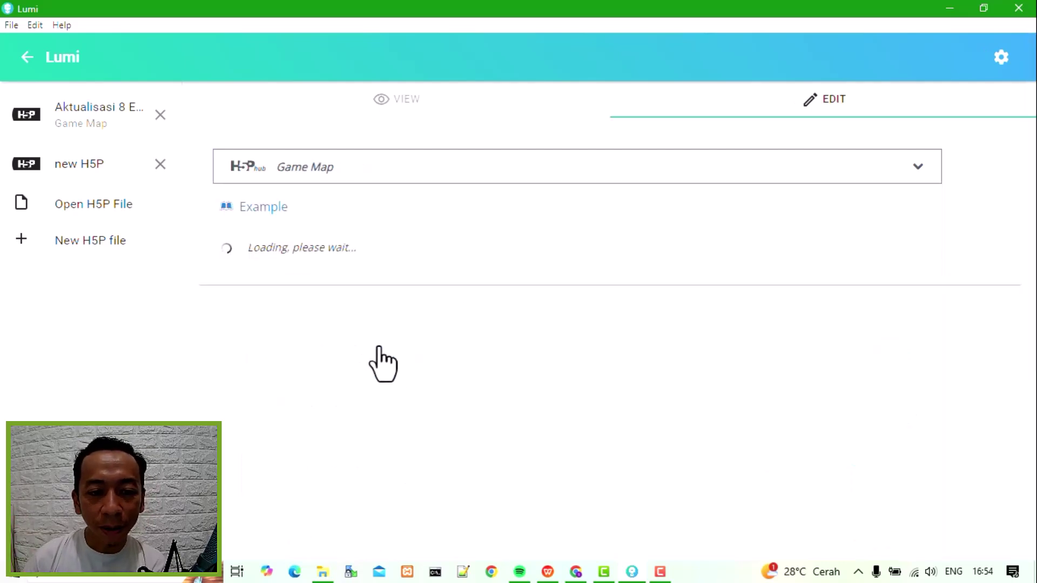
Title the new game map "mencari harta karun".
scroll(429, 312, "down", 1)
left_click(265, 265)
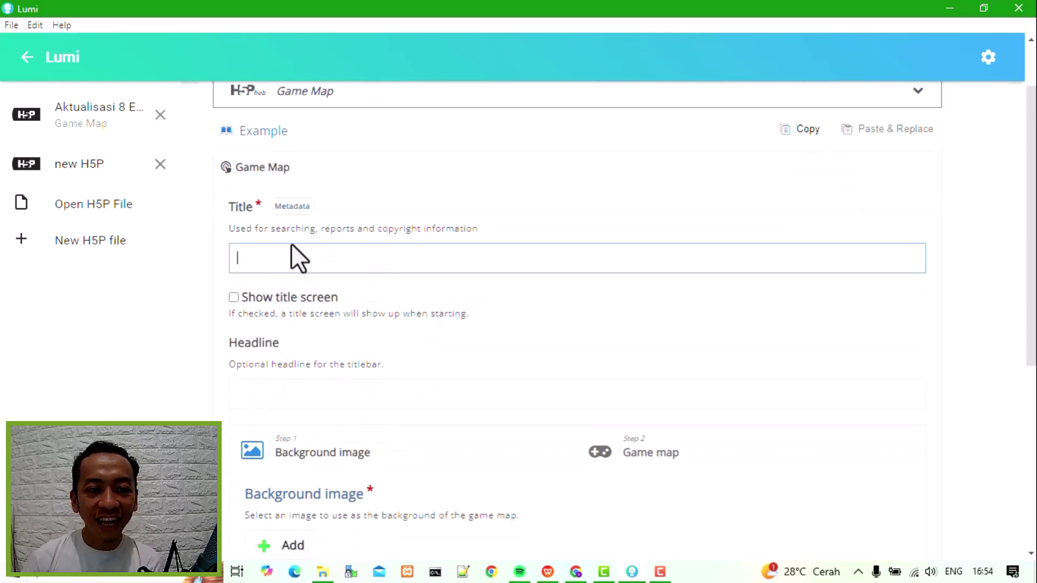
type("mencari ")
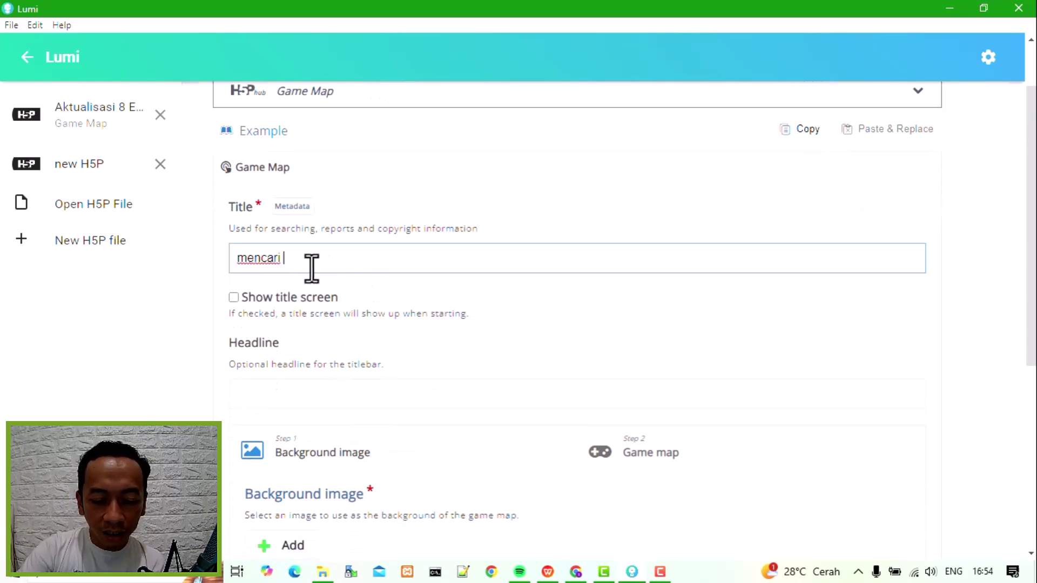
type("harta karun")
scroll(311, 267, "down", 1)
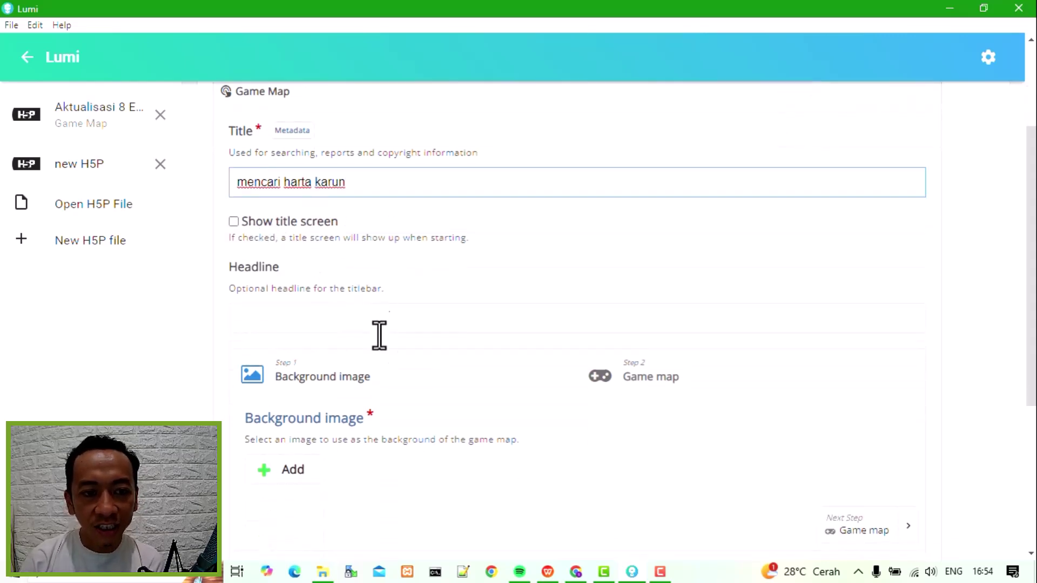
Look over the new game map's headline field and background image settings.
left_click(355, 324)
scroll(326, 330, "down", 1)
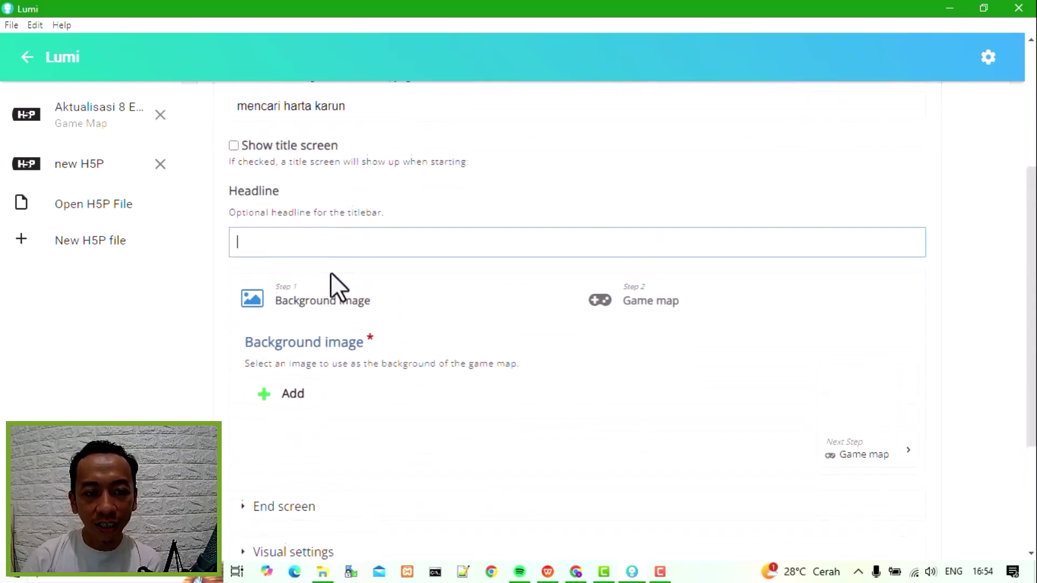
scroll(347, 300, "down", 2)
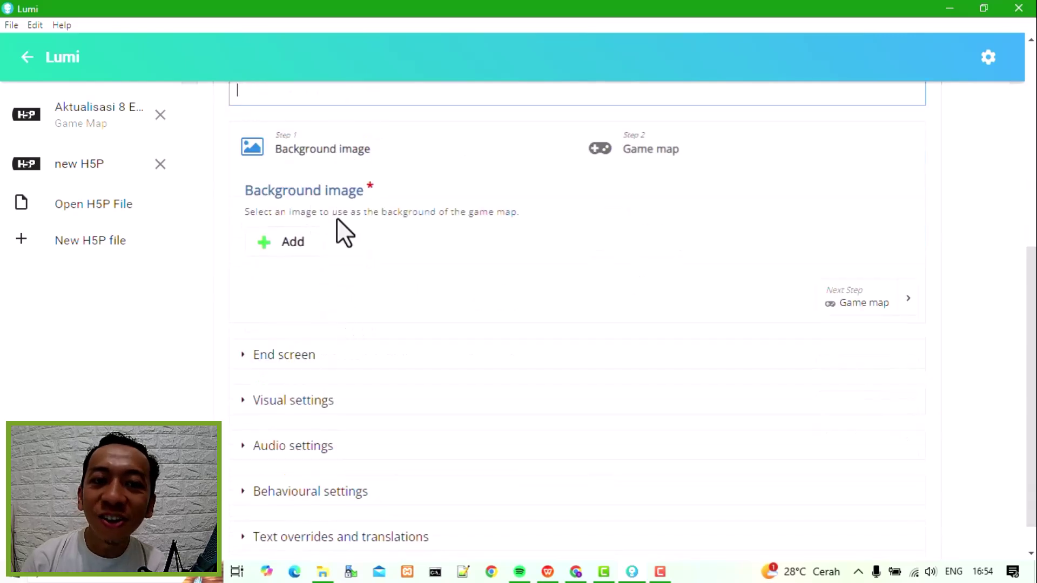
Use TextToImage_5_20240403.jpeg as the game map's background image and go on to the game map step.
left_click(311, 241)
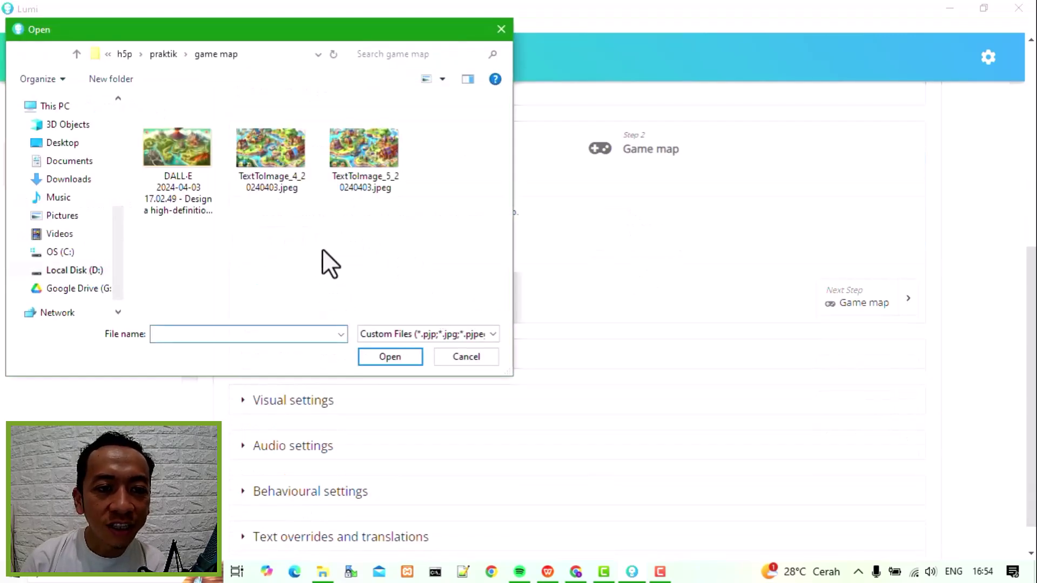
double_click(362, 157)
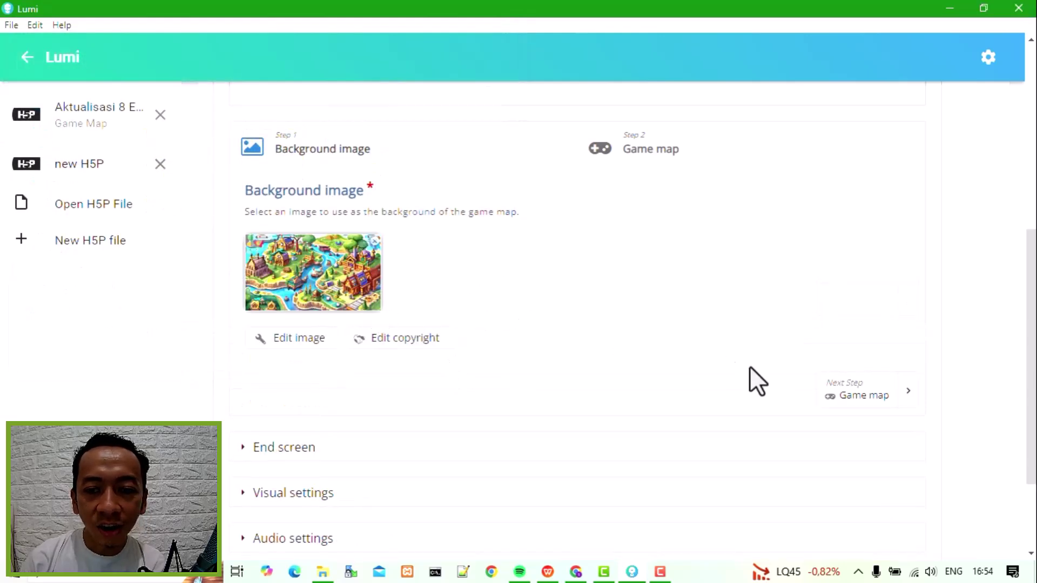
left_click(862, 394)
Add a stage to the map, label it "start" and mark it as a stage where the user can start.
scroll(545, 324, "down", 3)
scroll(539, 322, "up", 1)
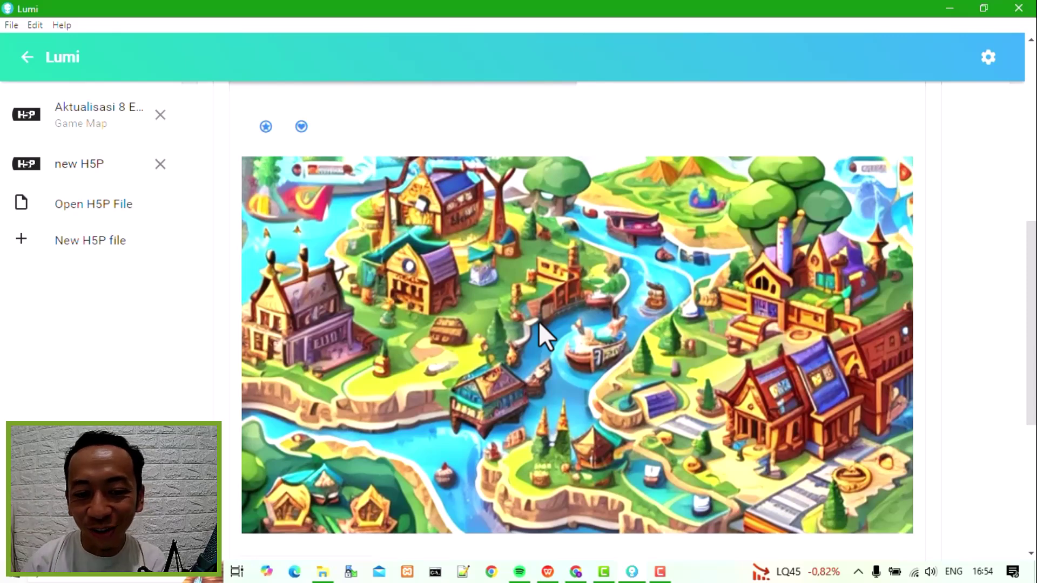
left_click(266, 127)
left_click(413, 174)
left_click_drag(413, 174, 220, 173)
type("start")
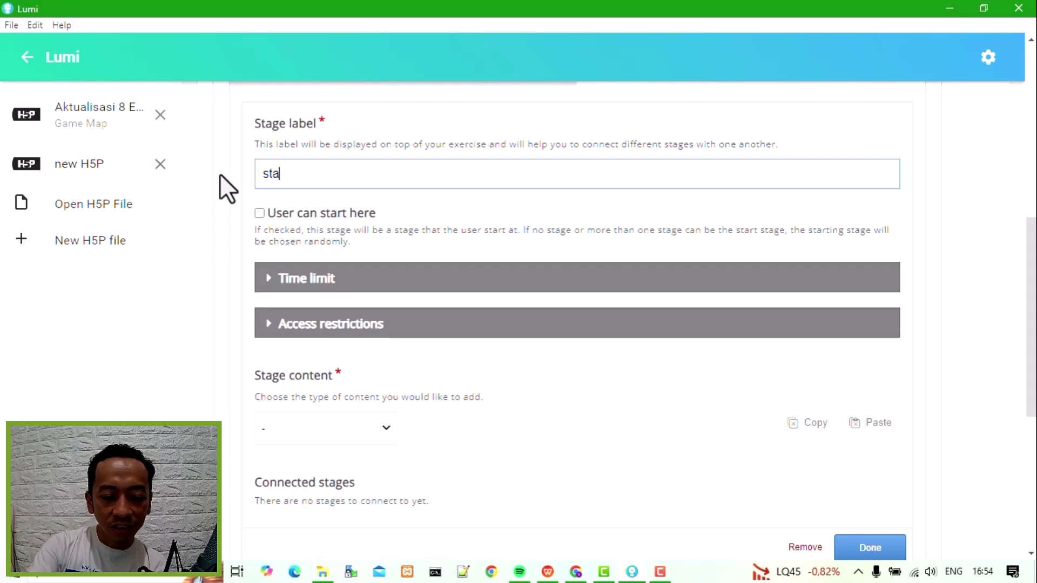
left_click(256, 216)
Set the start stage's time limit to 15 seconds and its timeout warning time to 12 seconds.
scroll(340, 287, "down", 3)
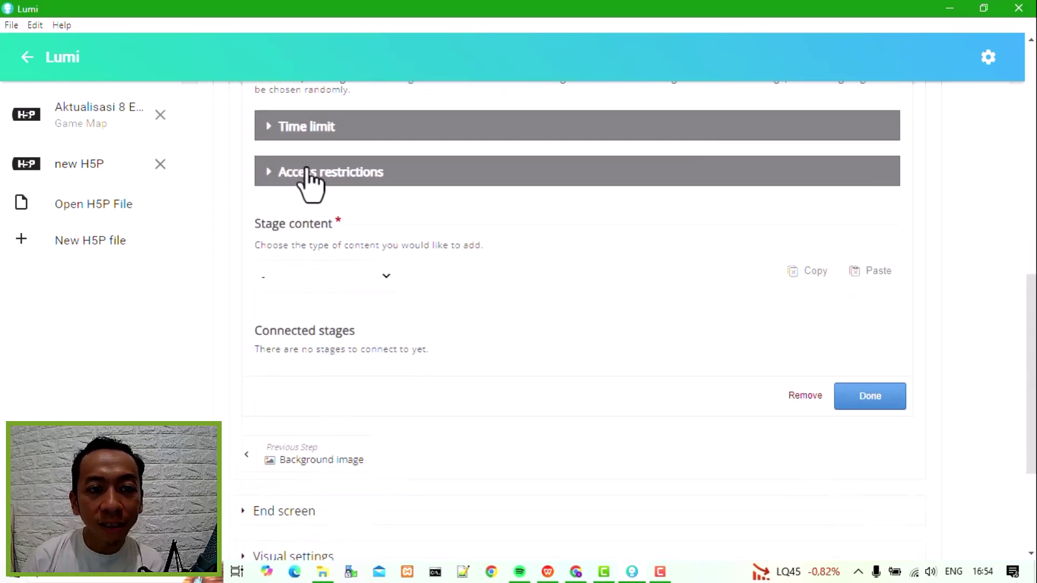
left_click(318, 130)
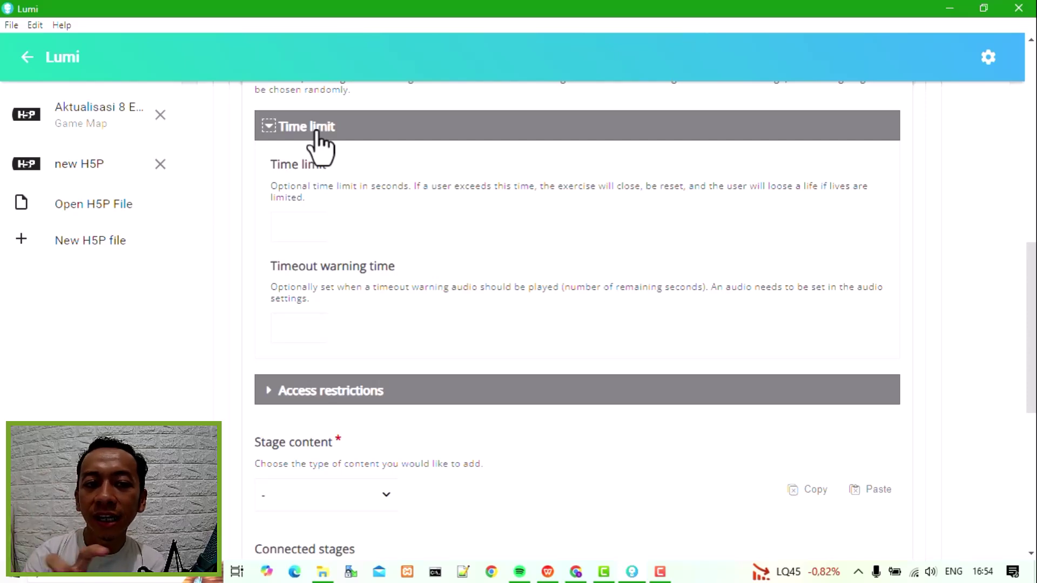
left_click(297, 227)
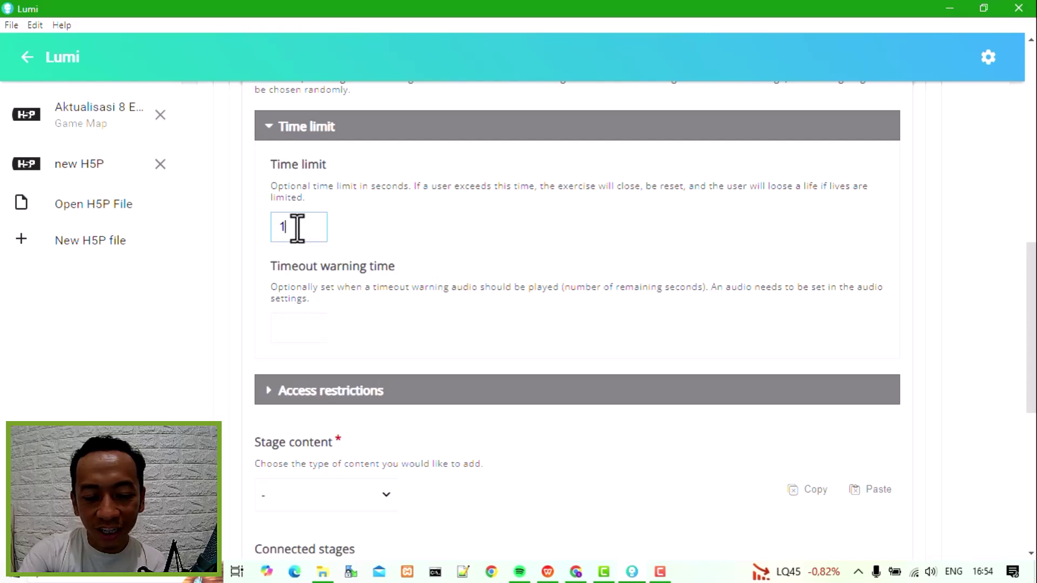
left_click(305, 330)
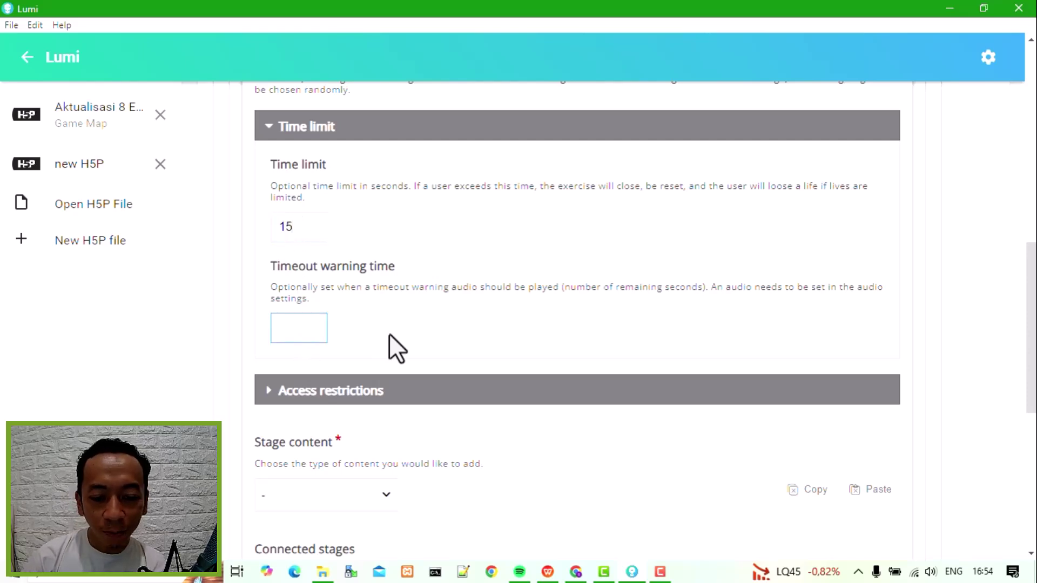
type("13")
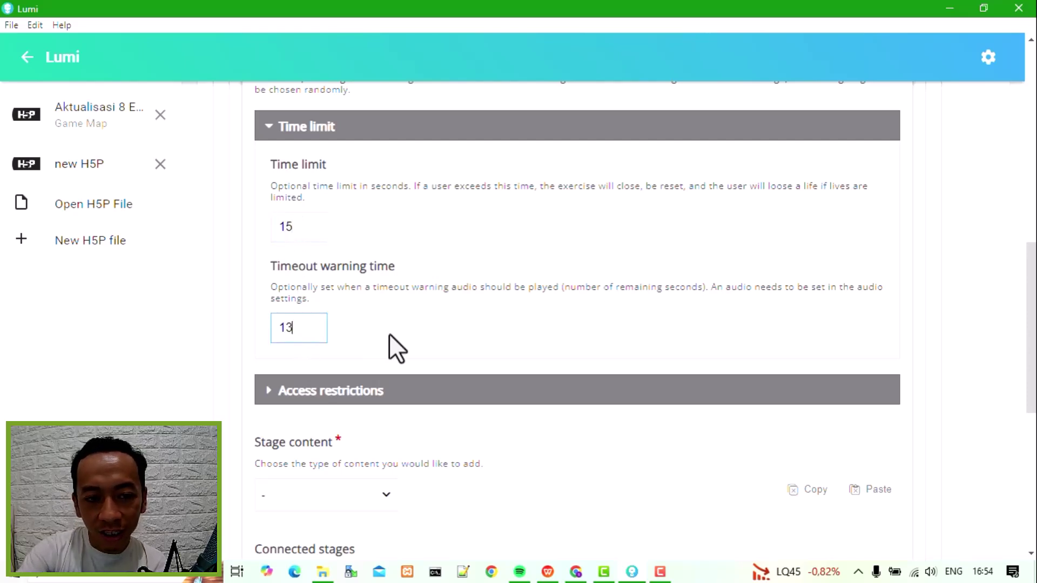
key("BackSpace")
type("2")
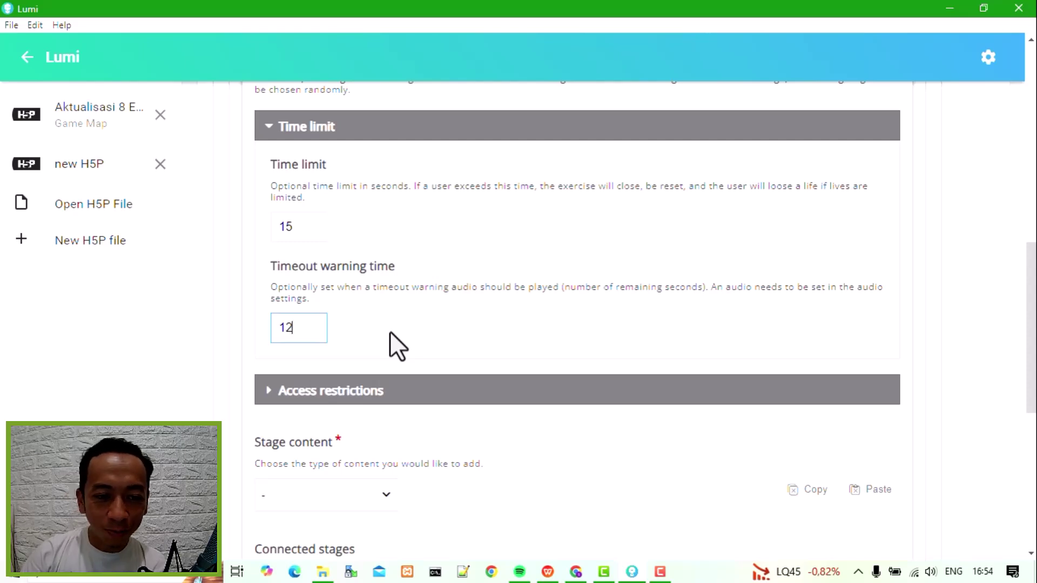
Choose Text as the start stage's content and enter "selamat datang" and "silakan jelajahi peta ini" as two paragraphs.
scroll(400, 332, "down", 3)
scroll(432, 332, "down", 2)
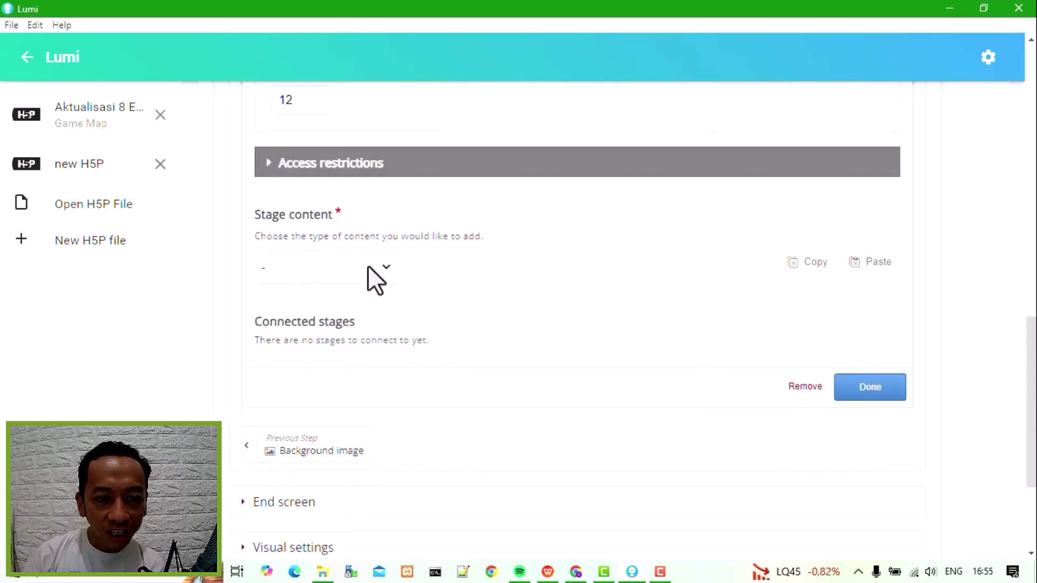
left_click(373, 270)
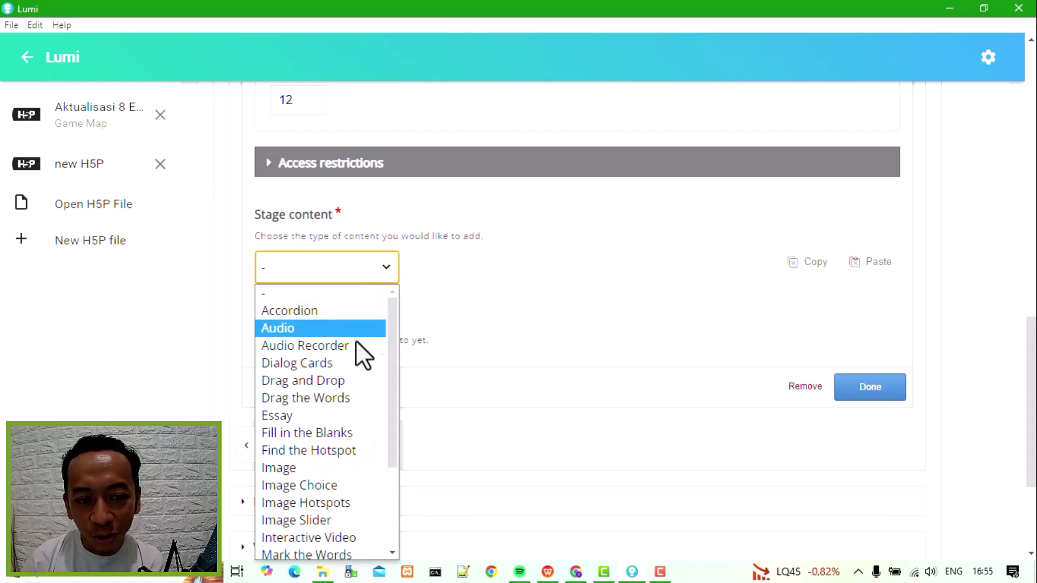
scroll(351, 351, "down", 3)
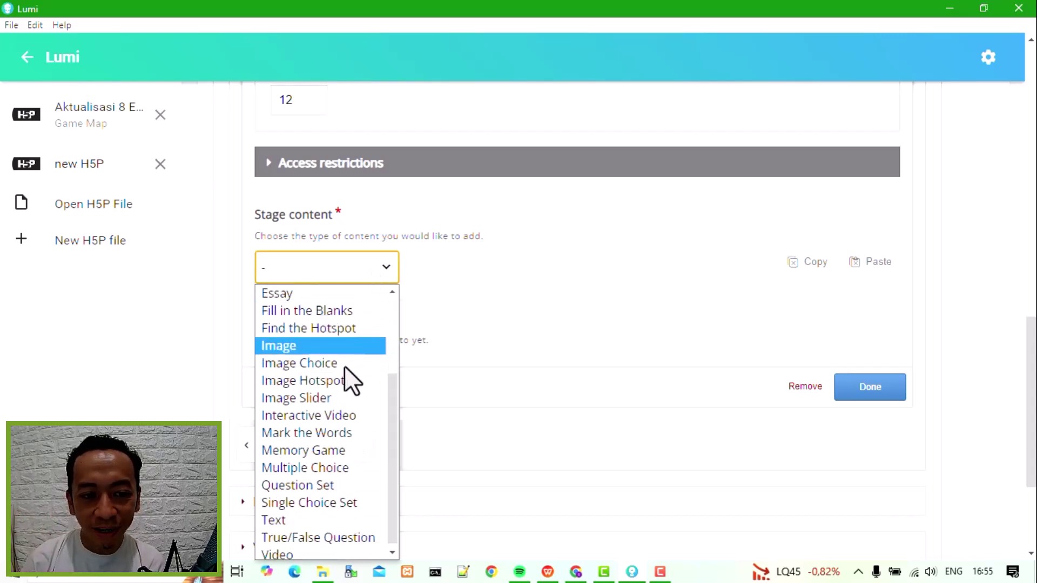
left_click(297, 517)
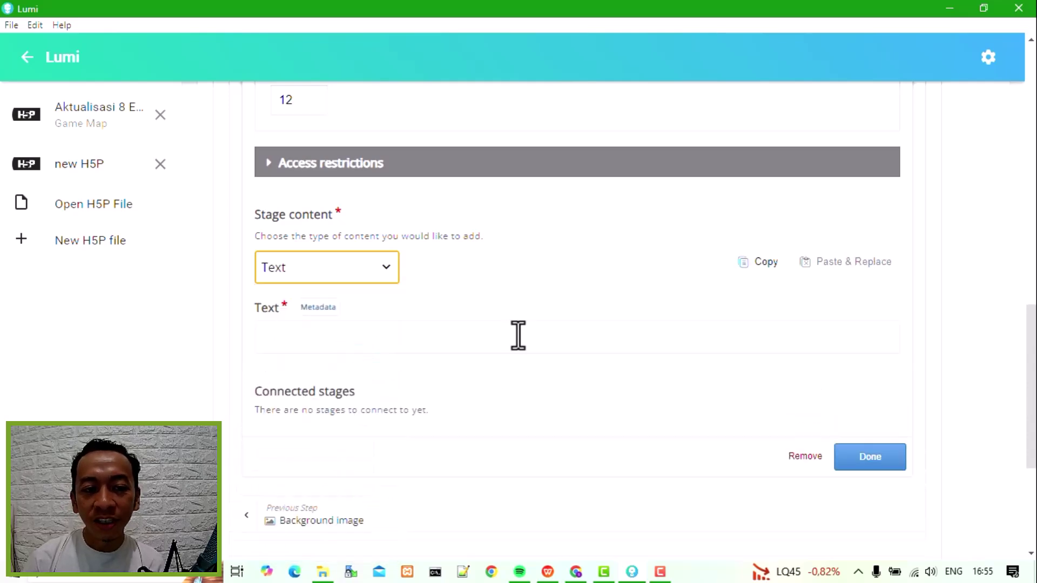
left_click(386, 348)
type("selamat datang")
key("Return")
type("silakan jelajahi peta ini")
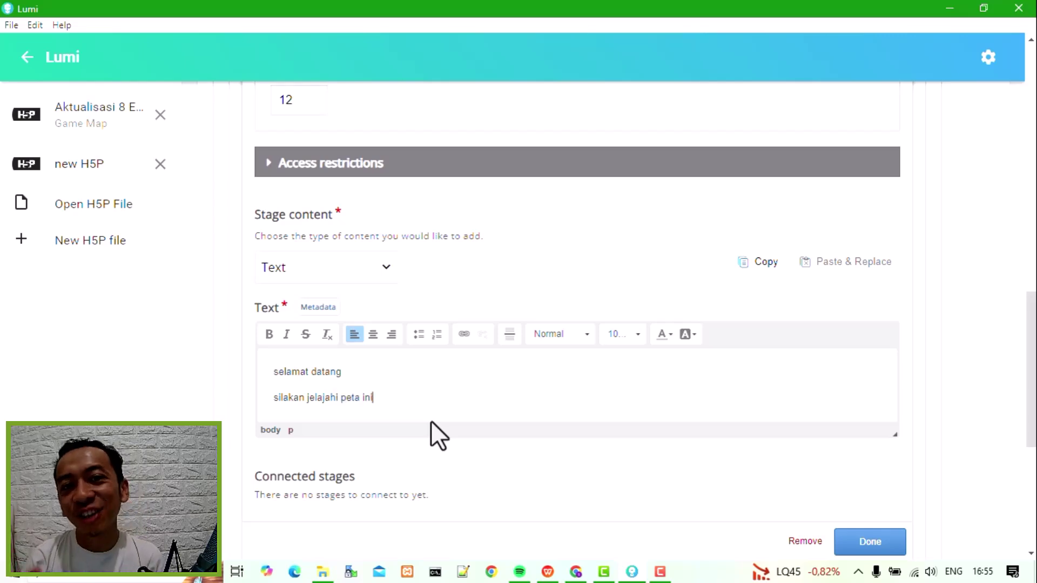
Finish the start stage and move its marker onto the huts in the map's lower-left corner.
scroll(430, 422, "down", 2)
scroll(620, 273, "down", 4)
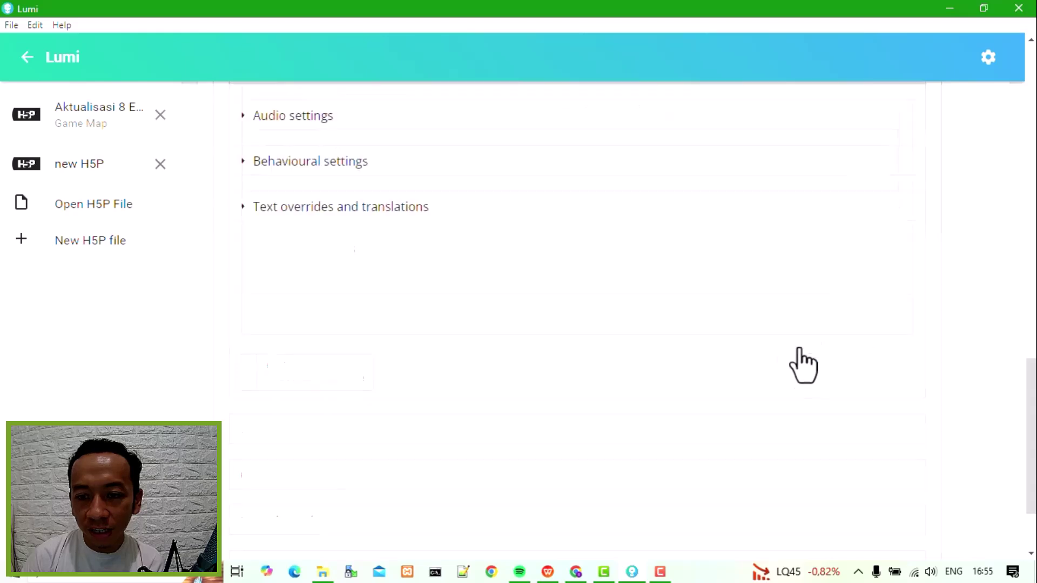
left_click(843, 323)
scroll(579, 270, "up", 3)
scroll(580, 270, "down", 4)
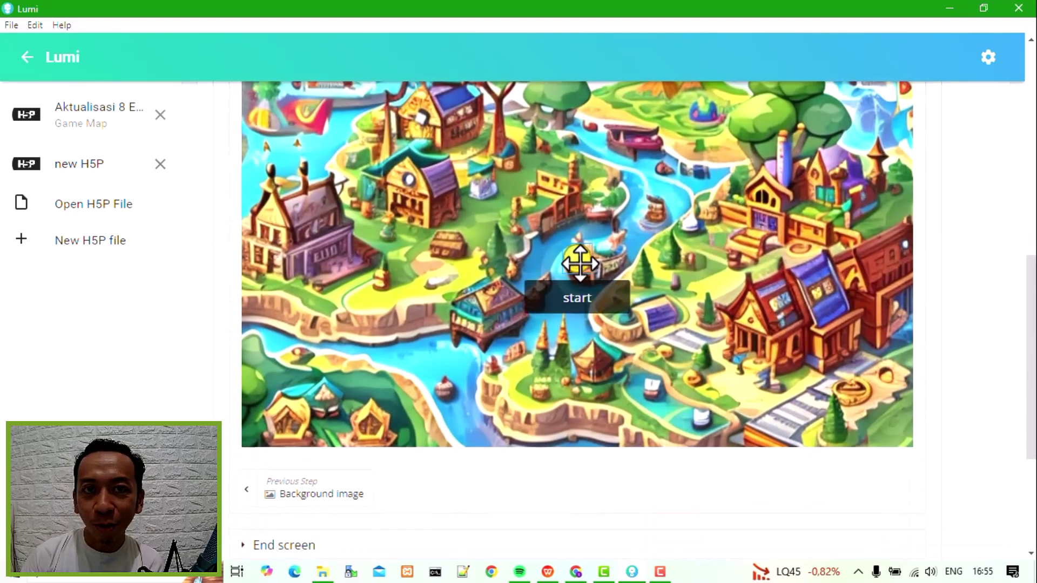
mouse_move(579, 263)
left_mouse_down()
mouse_move(545, 259)
mouse_move(324, 347)
mouse_move(324, 398)
mouse_move(296, 417)
mouse_move(324, 405)
mouse_move(323, 389)
left_mouse_up()
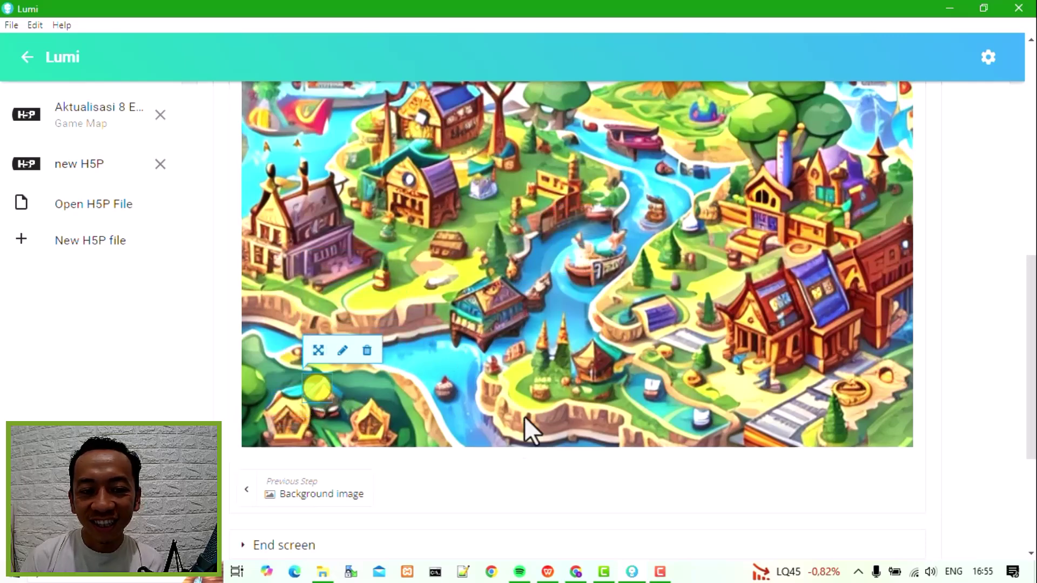
Add a second stage to the map and label it "level 1".
scroll(507, 444, "up", 4)
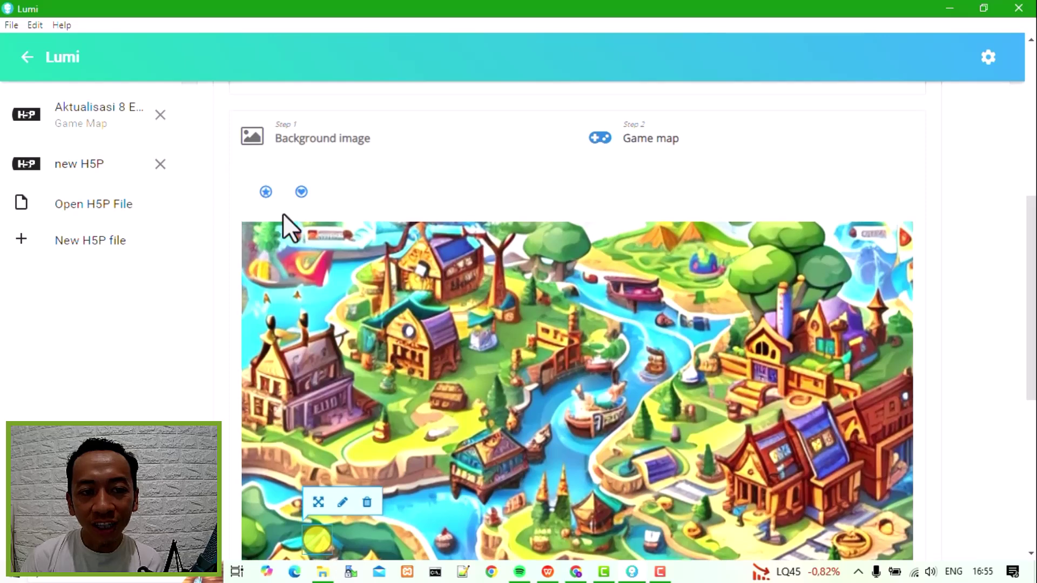
left_click(266, 191)
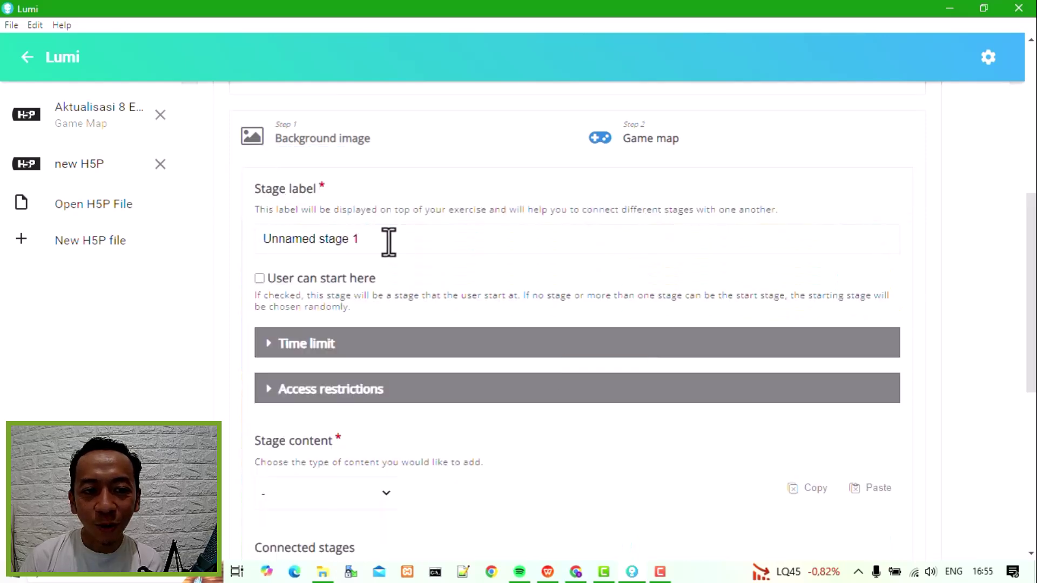
left_click_drag(402, 238, 241, 236)
type("level 1")
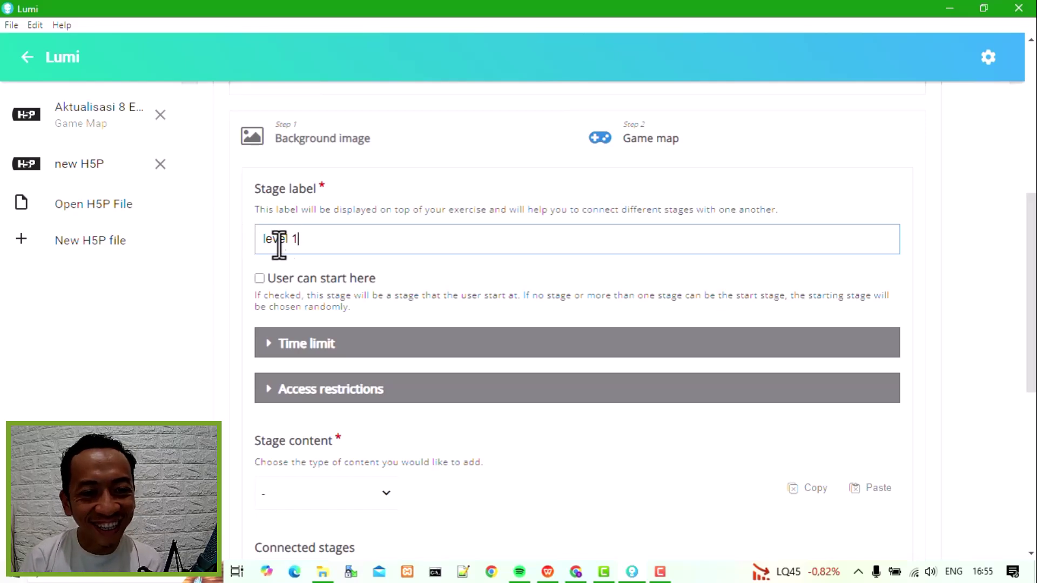
Give the level 1 stage a time limit of 15 seconds and a timeout warning time of 12 seconds.
scroll(296, 271, "down", 3)
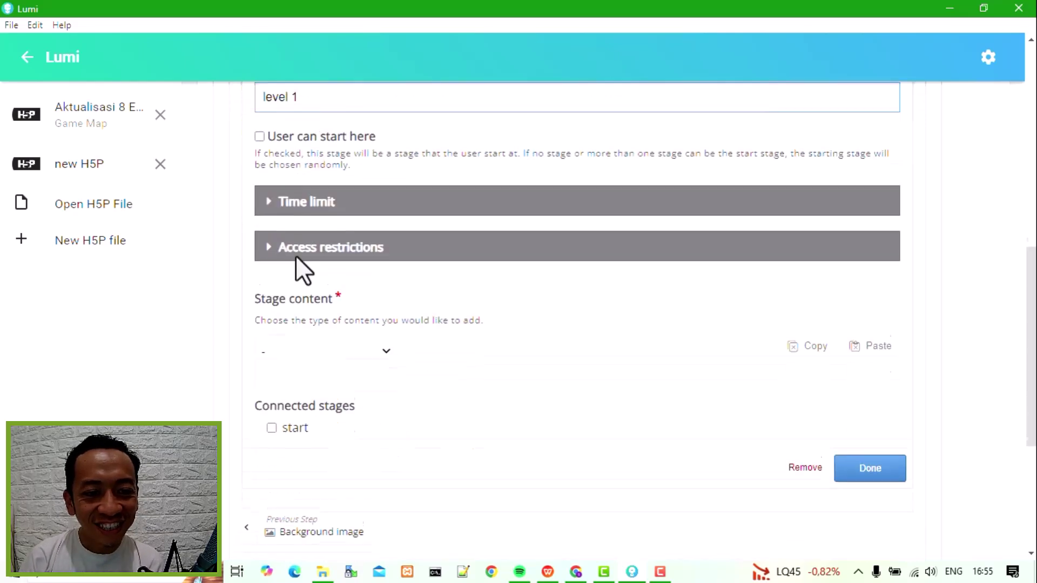
left_click(331, 194)
left_click(303, 294)
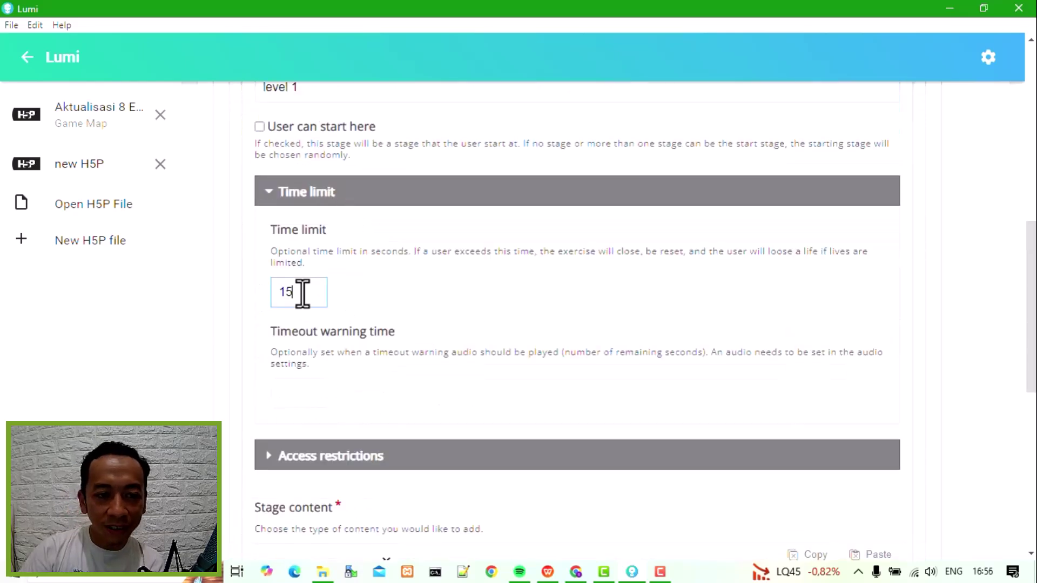
left_click(297, 402)
type("12")
left_click(402, 397)
Choose Multiple Choice as the level 1 stage's content and enter the question "ibu kota jawa barat?".
scroll(416, 403, "down", 6)
left_click(351, 264)
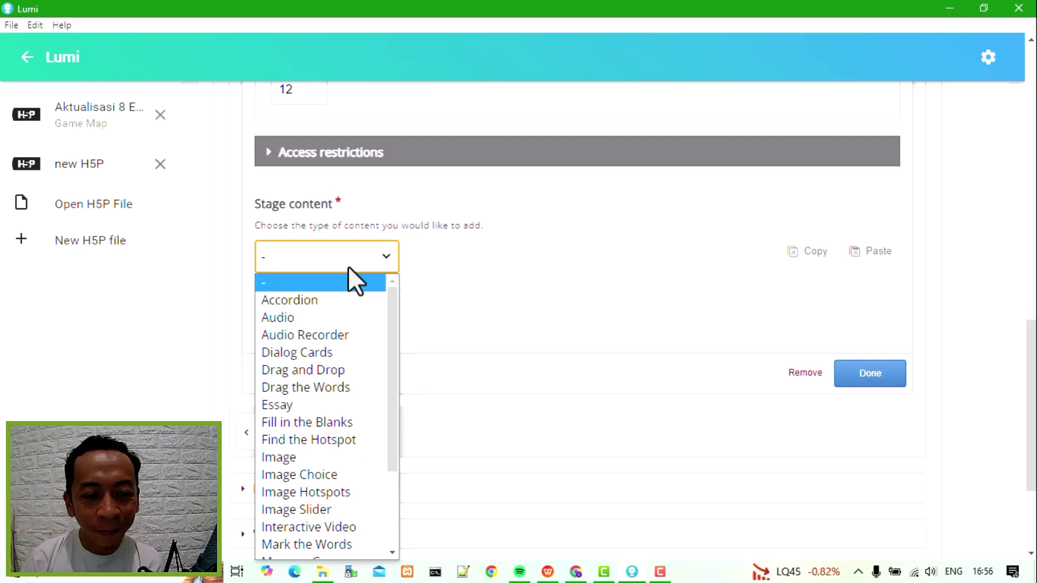
scroll(354, 335, "down", 3)
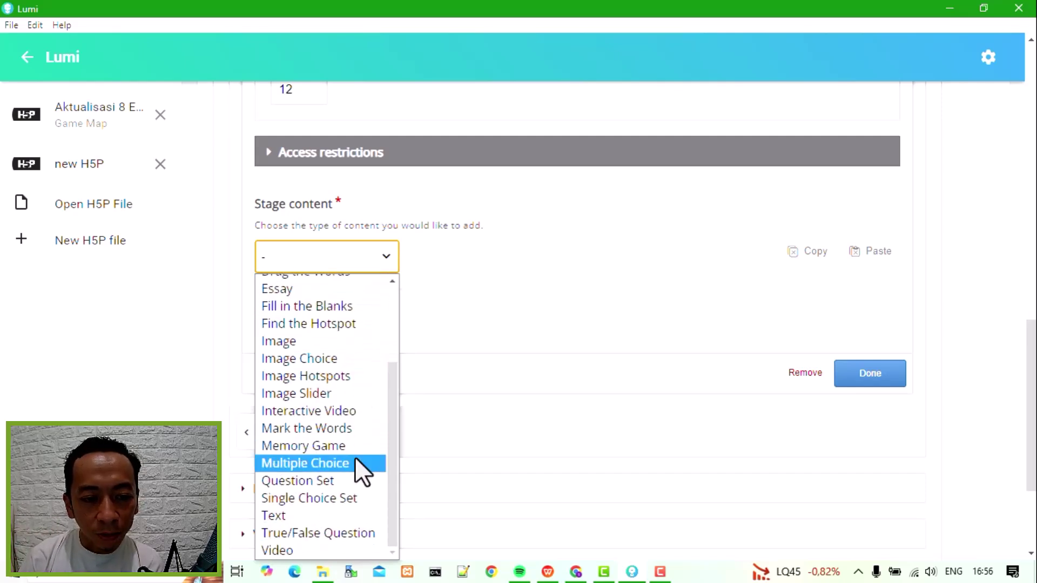
left_click(355, 464)
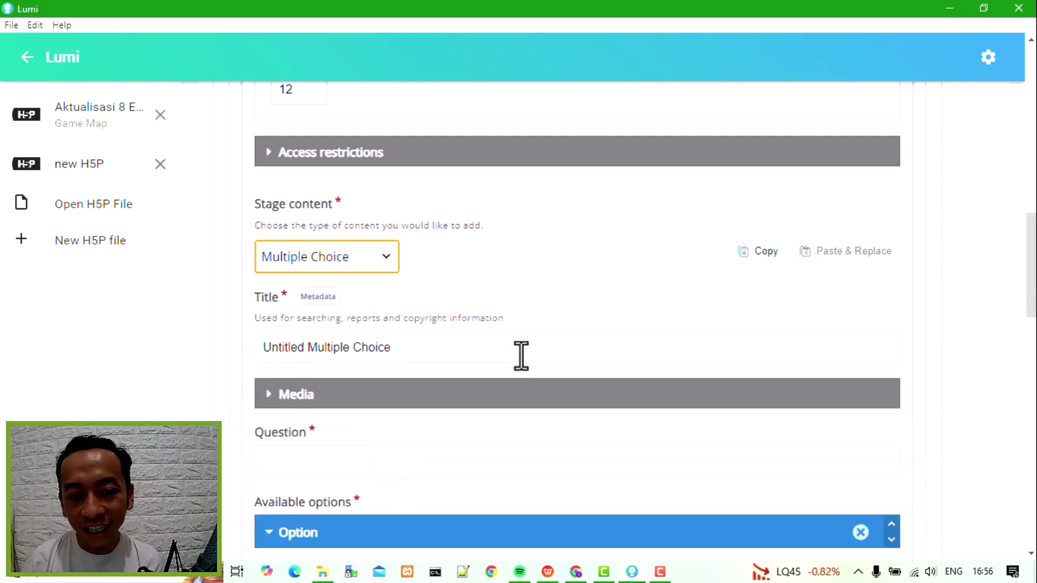
left_click_drag(481, 347, 261, 347)
scroll(324, 347, "down", 4)
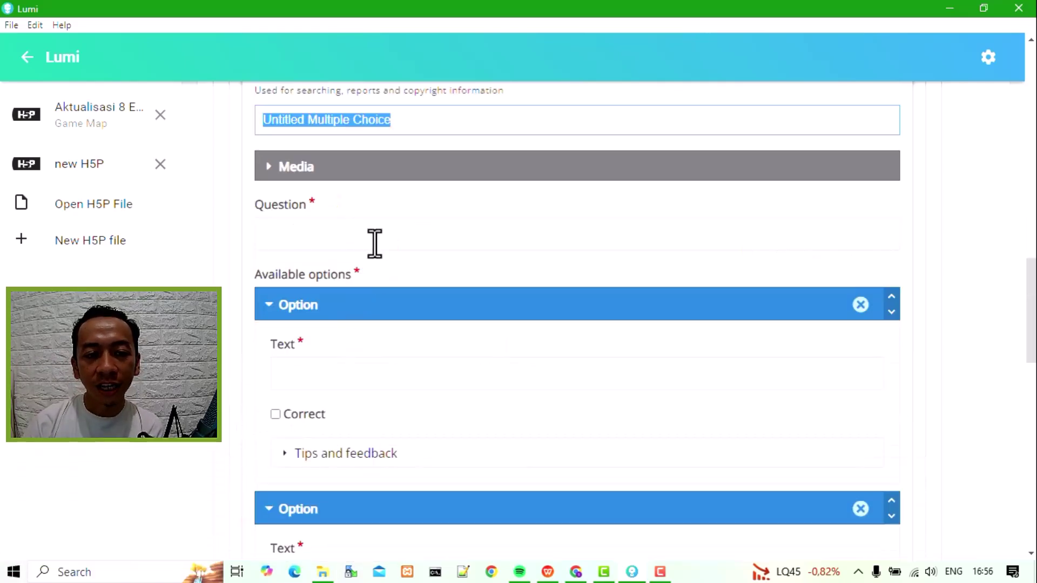
left_click(409, 265)
type("ibu kota jawa barat?")
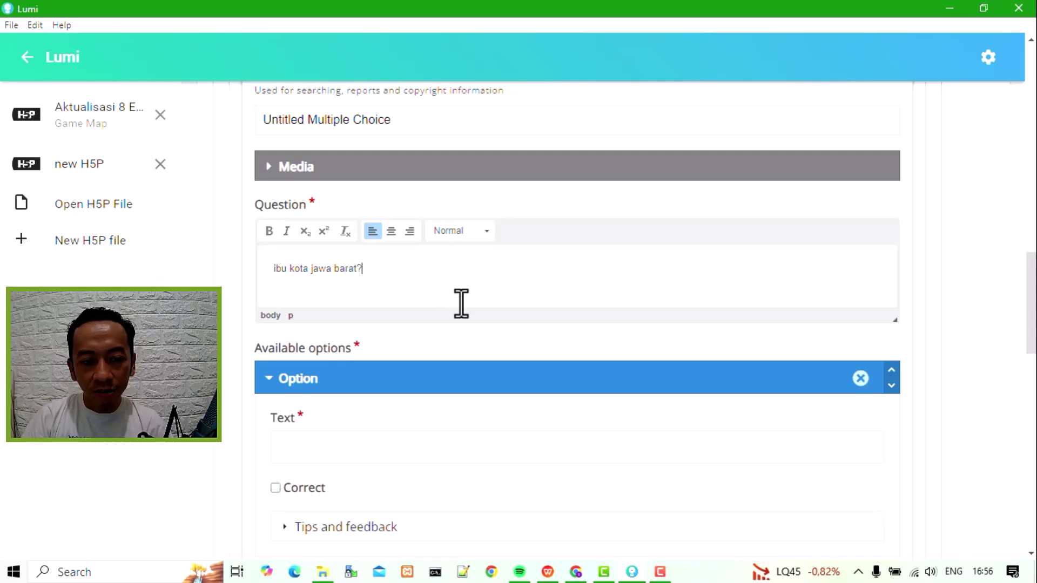
Enter "Bandung" as the first answer option and mark it correct, and enter "semarang" as the second option.
left_click(377, 451)
scroll(378, 452, "down", 3)
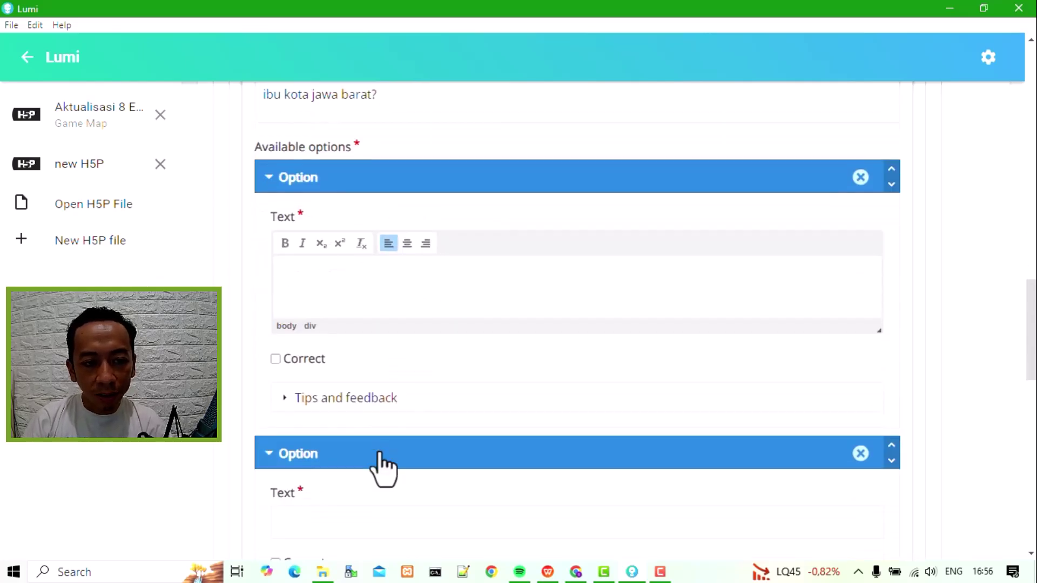
type("Bandung")
left_click(305, 358)
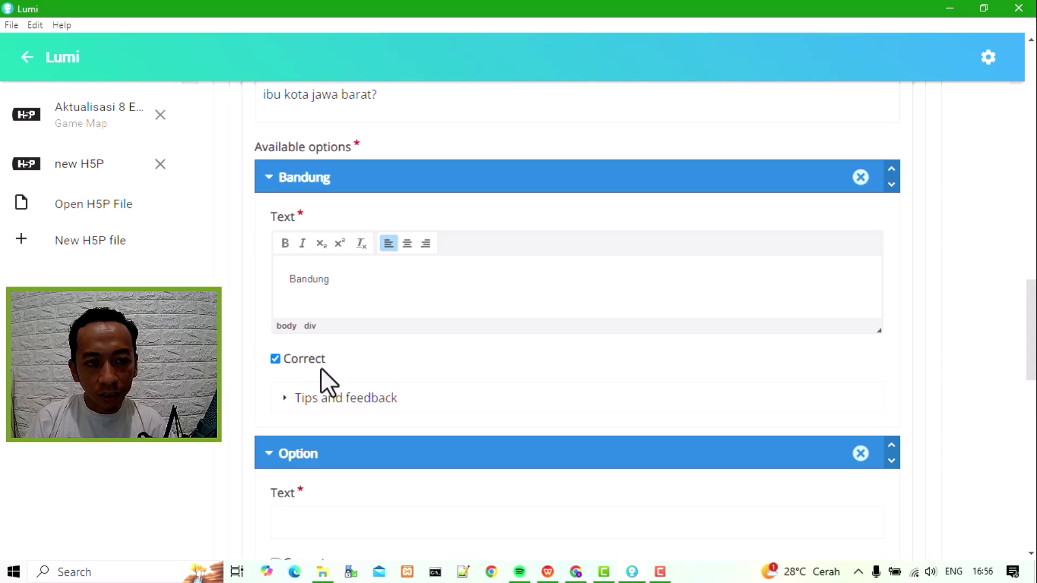
scroll(320, 367, "down", 3)
left_click(325, 379)
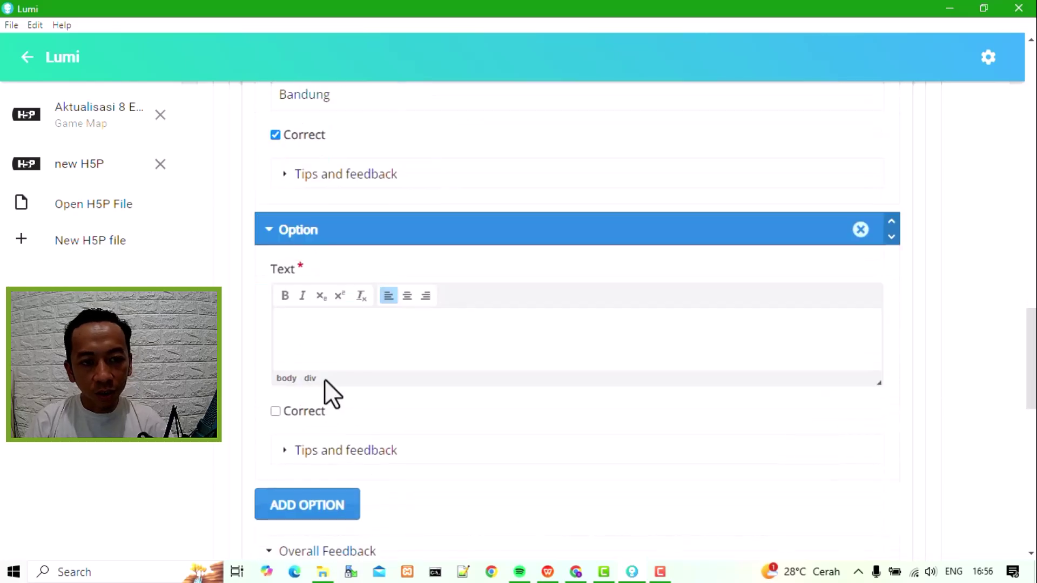
type("semarang")
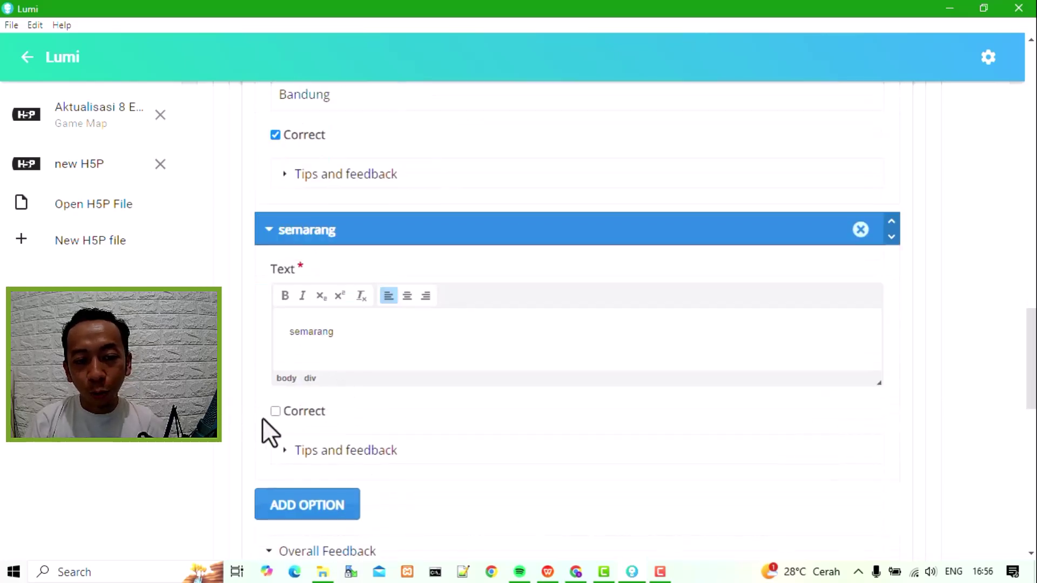
Finish editing the level 1 stage and return to the map.
scroll(264, 417, "down", 3)
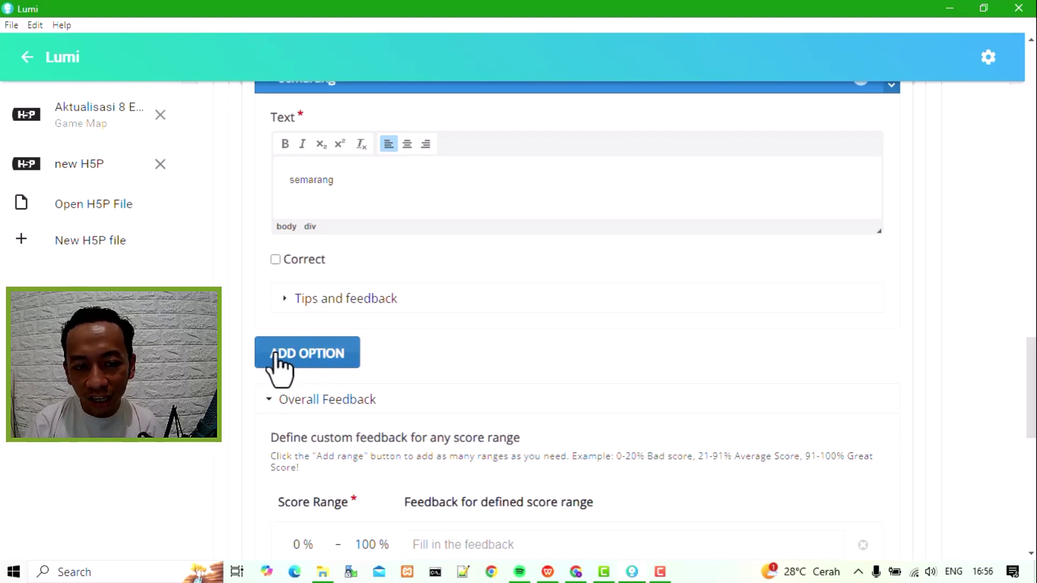
scroll(354, 384, "down", 8)
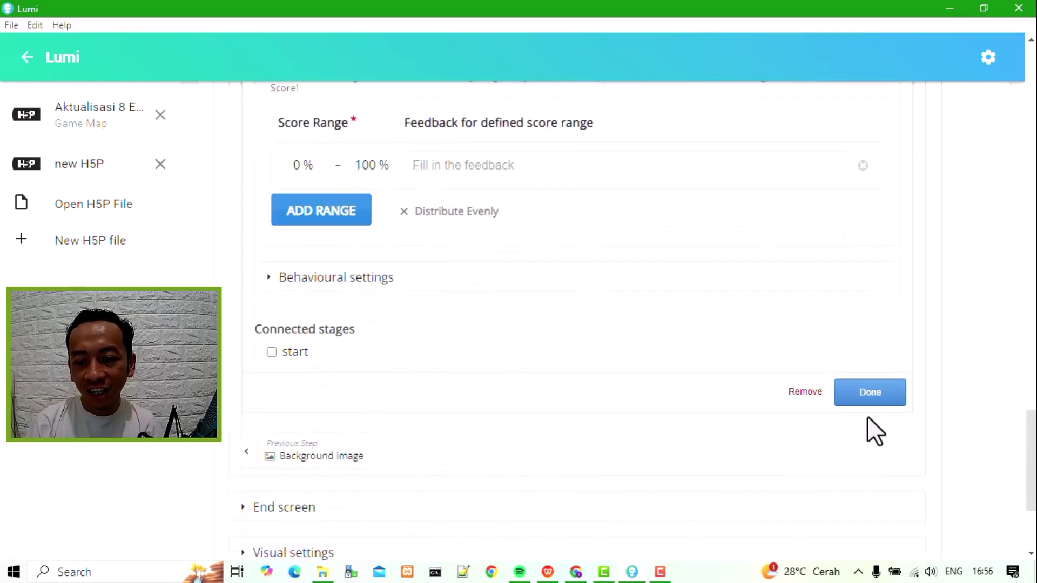
left_click(880, 394)
scroll(635, 409, "up", 6)
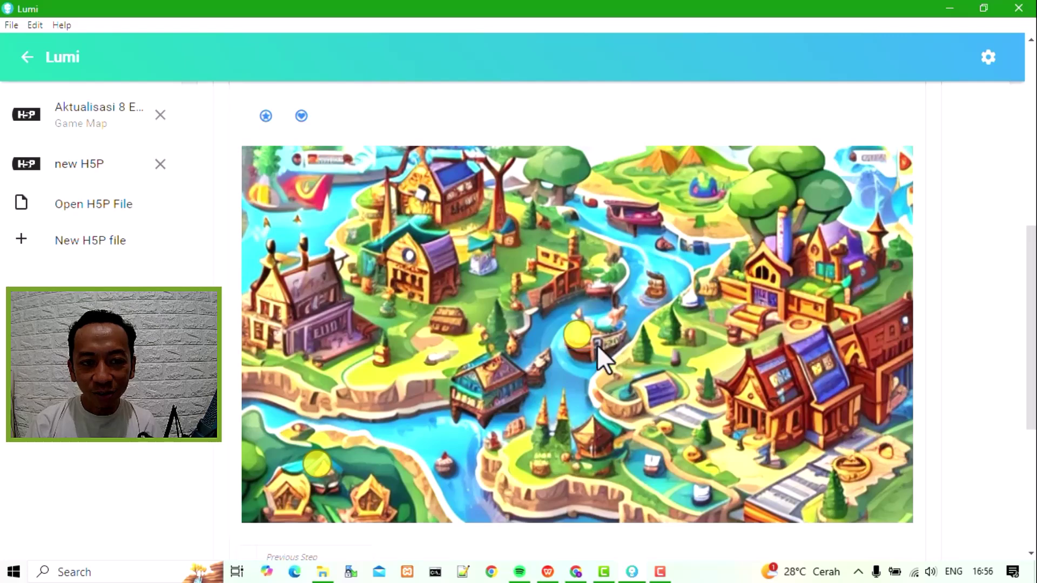
Move the level 1 stage marker to the river house, up and across the water from the start stage.
left_click_drag(578, 335, 432, 432)
left_click(383, 465)
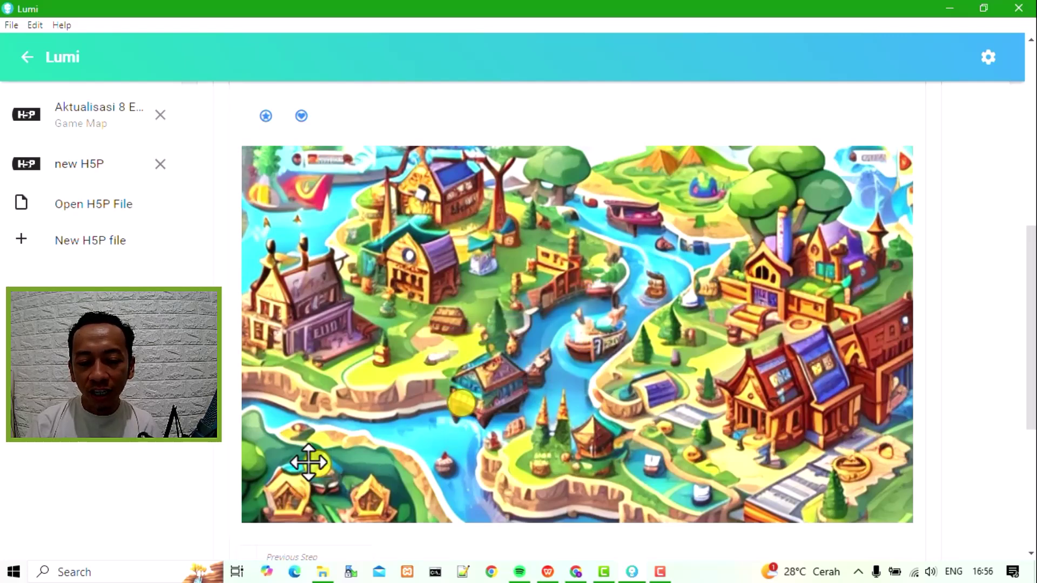
Reopen the level 1 stage for editing and review its access restriction settings.
double_click(463, 402)
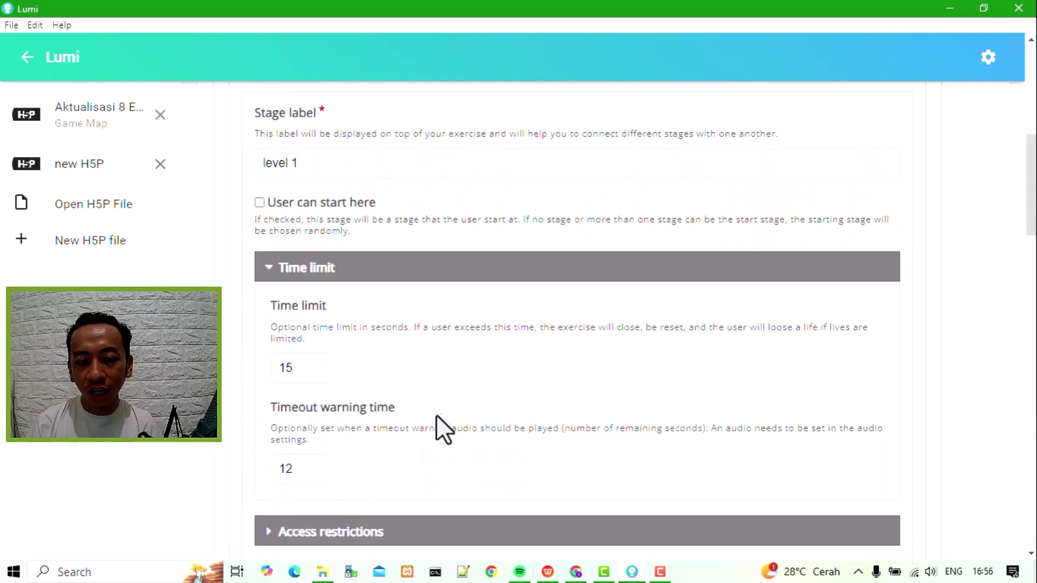
scroll(381, 324, "down", 4)
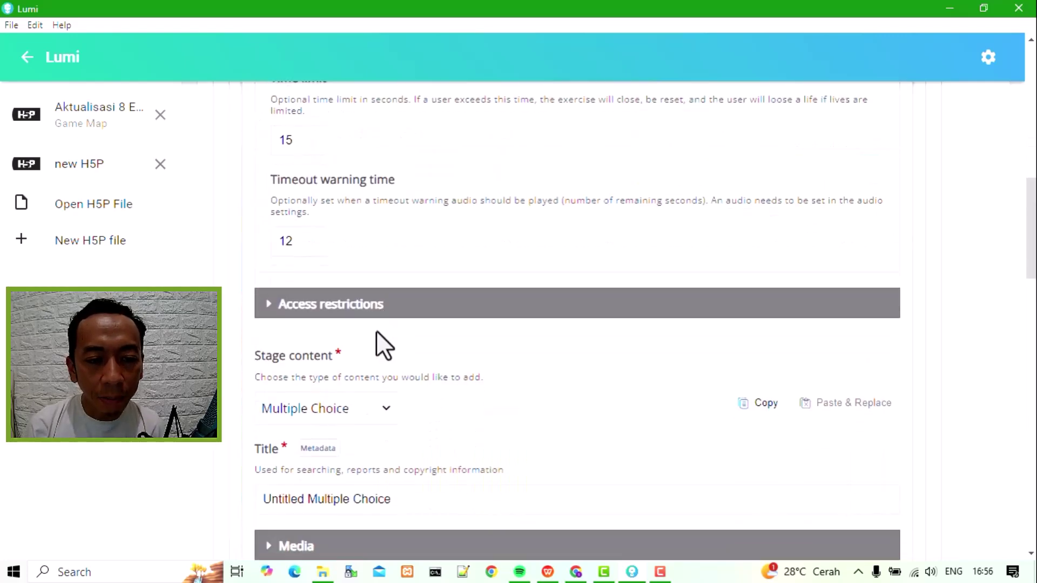
left_click(363, 316)
scroll(366, 326, "down", 4)
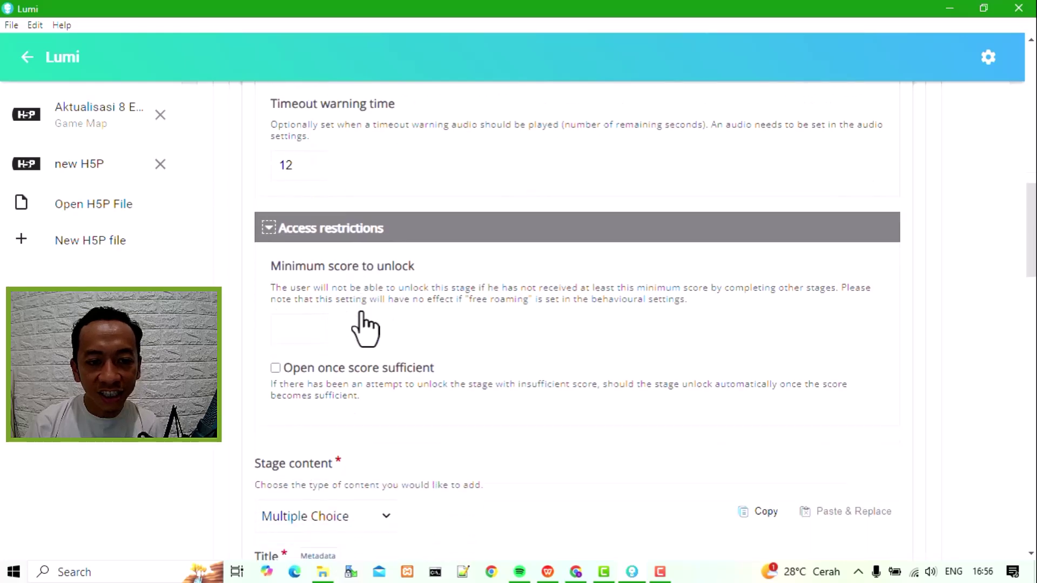
scroll(383, 318, "up", 1)
scroll(383, 316, "up", 2)
scroll(384, 317, "down", 3)
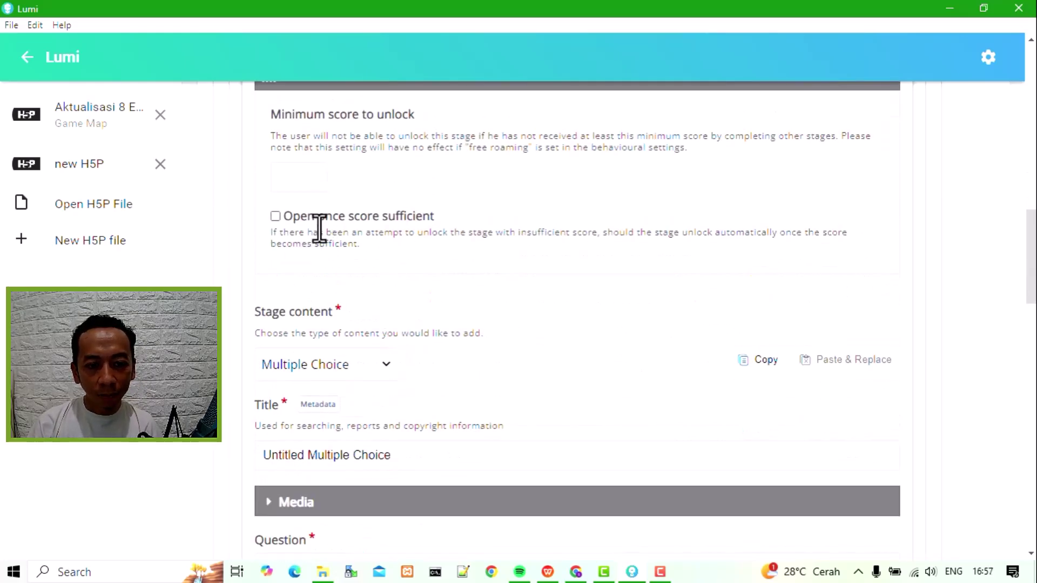
Connect the level 1 stage to the start stage and finish editing it.
scroll(398, 329, "down", 7)
scroll(422, 345, "down", 11)
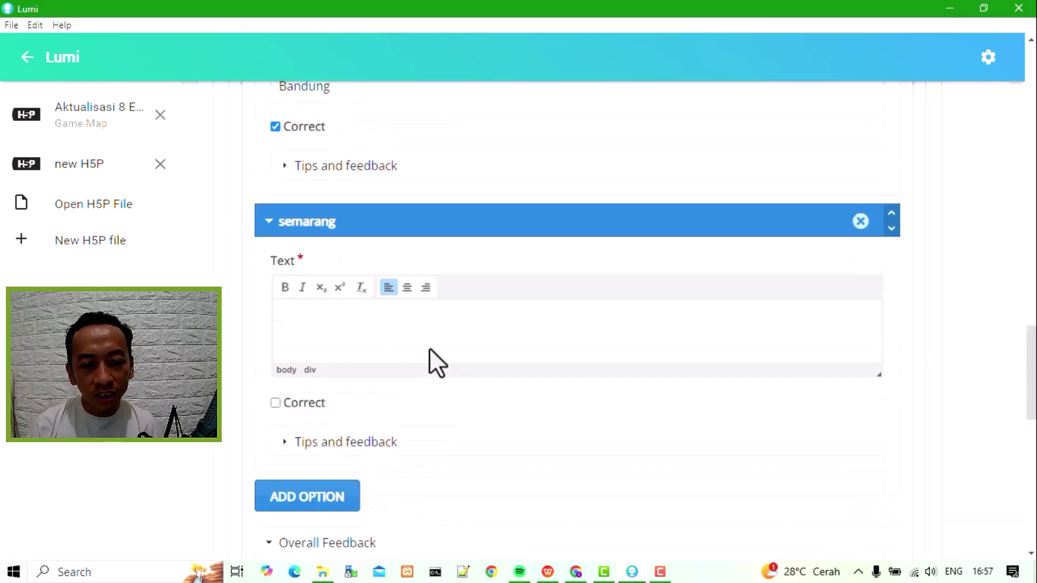
scroll(432, 351, "down", 4)
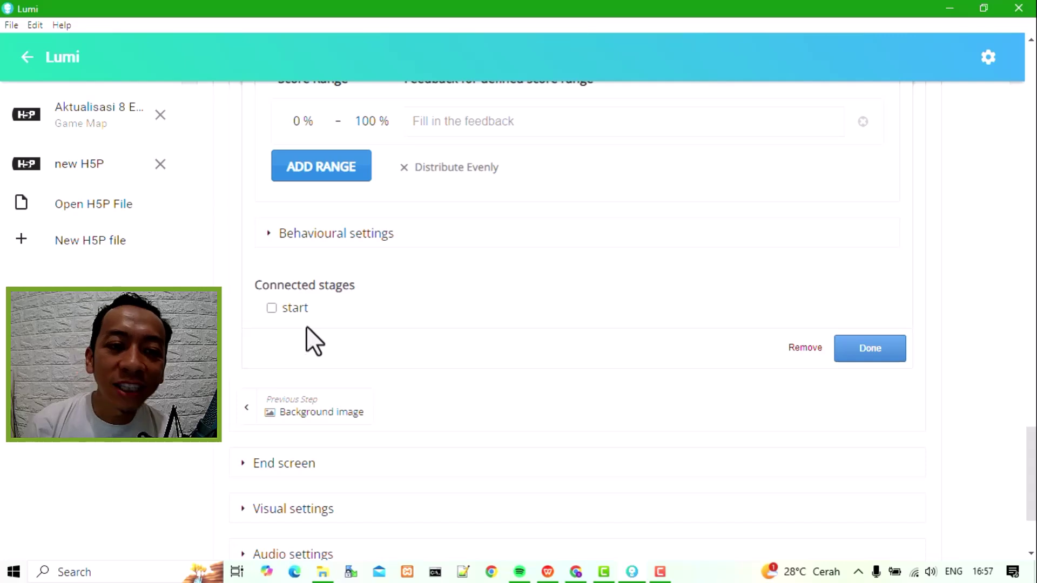
left_click(271, 309)
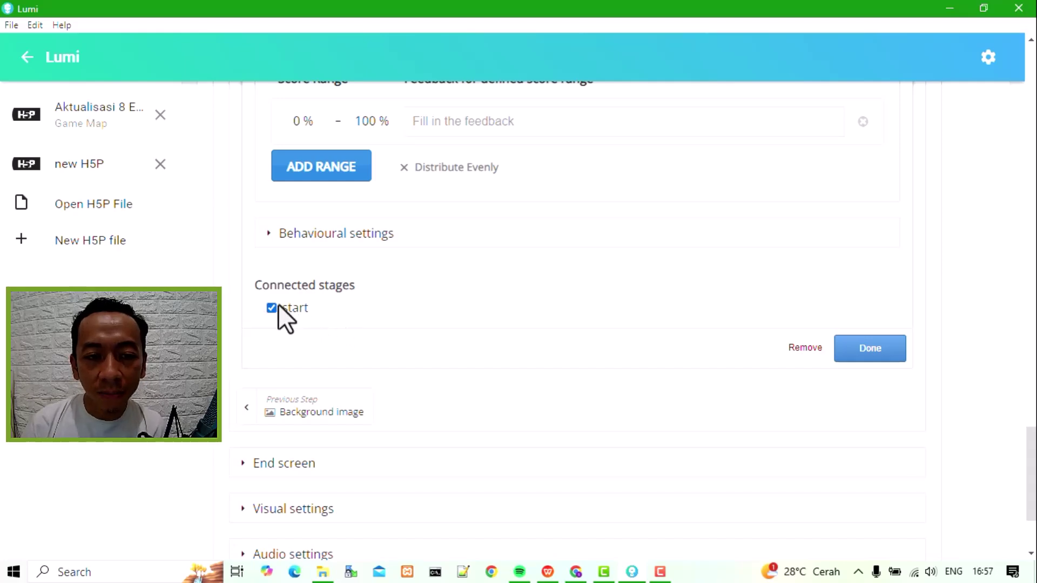
left_click(894, 351)
scroll(594, 378, "up", 1)
scroll(567, 383, "up", 2)
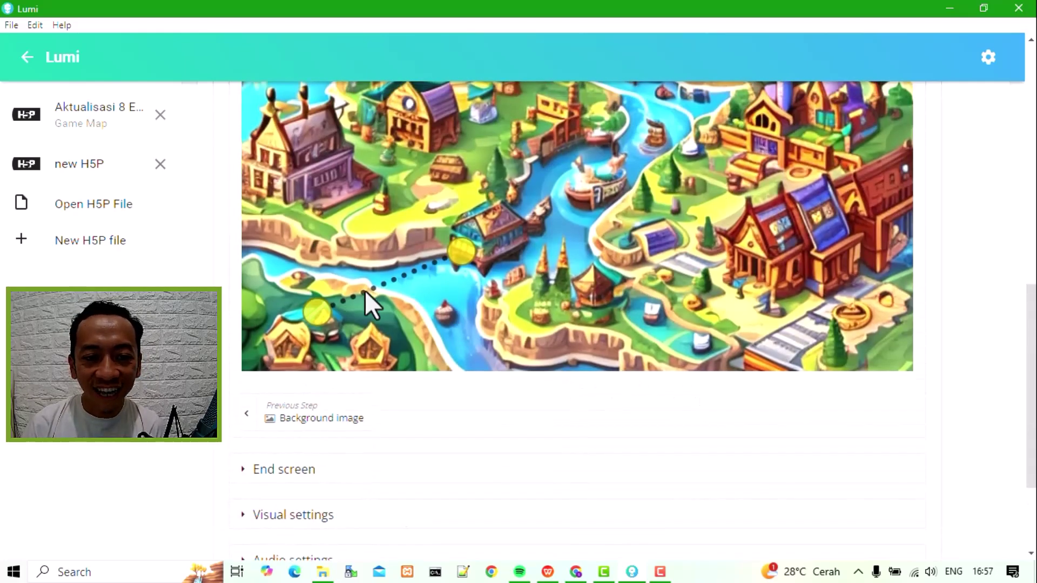
Check the connected start and level 1 stages on the map, and switch the game map to its preview.
left_click(453, 259)
left_click(317, 305)
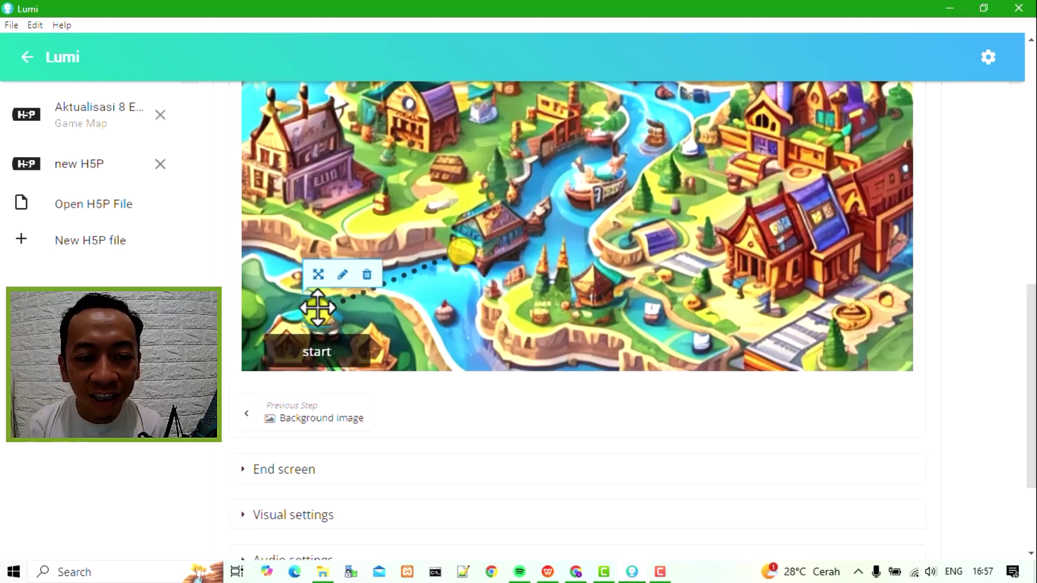
left_click(521, 297)
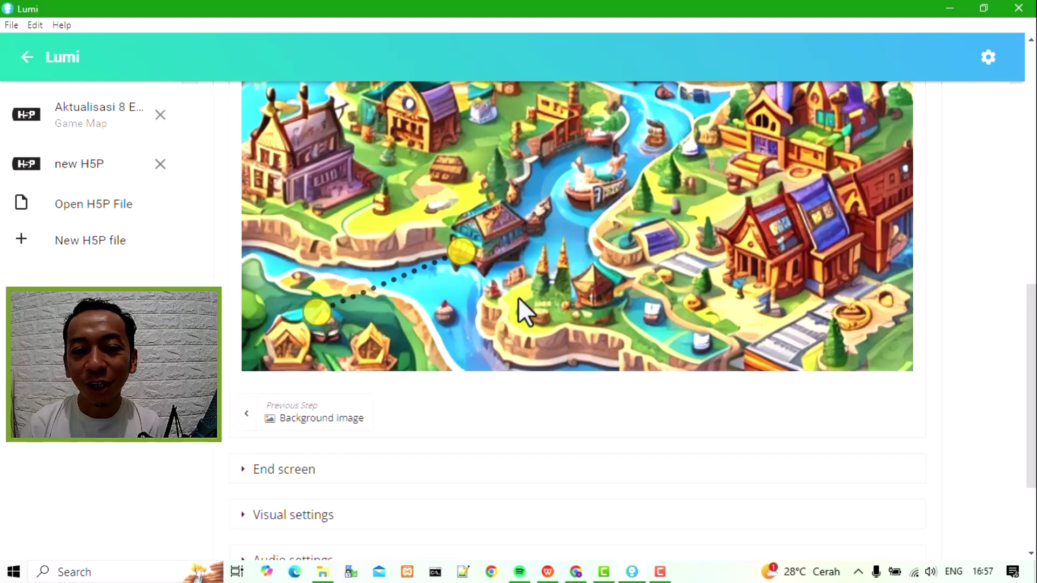
scroll(486, 281, "up", 2)
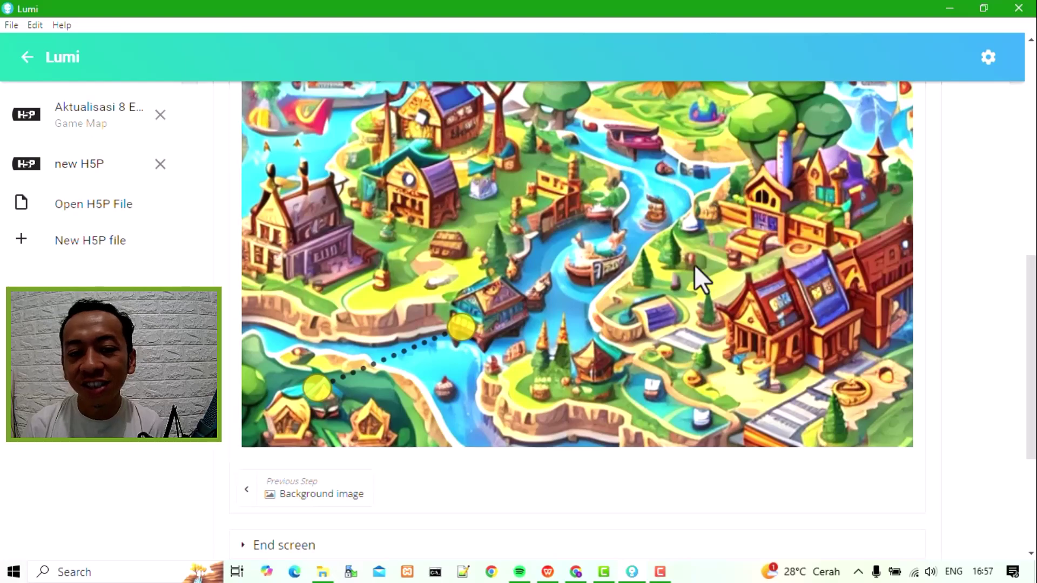
scroll(694, 264, "up", 2)
scroll(621, 265, "up", 12)
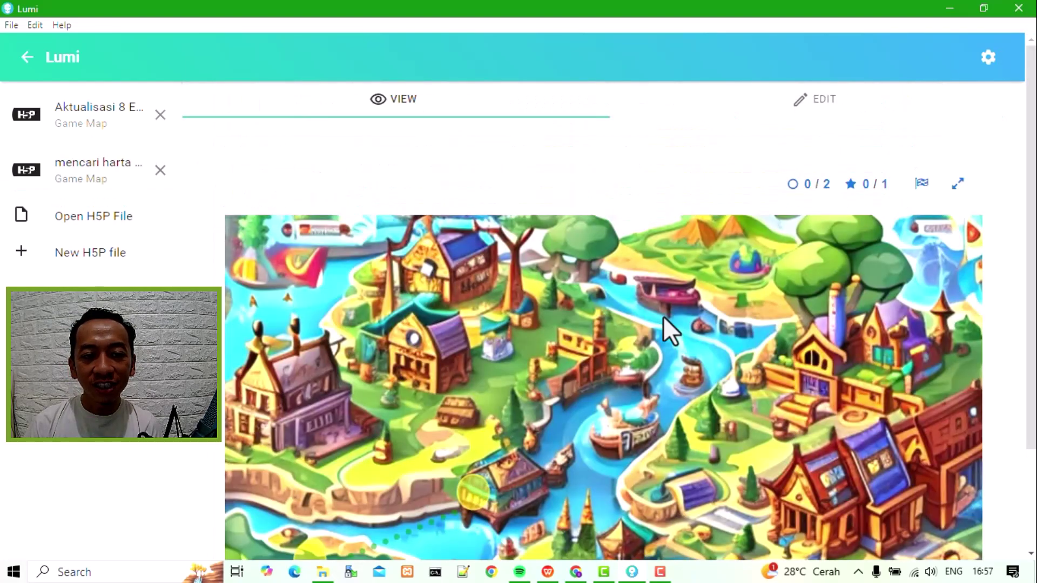
scroll(663, 316, "down", 3)
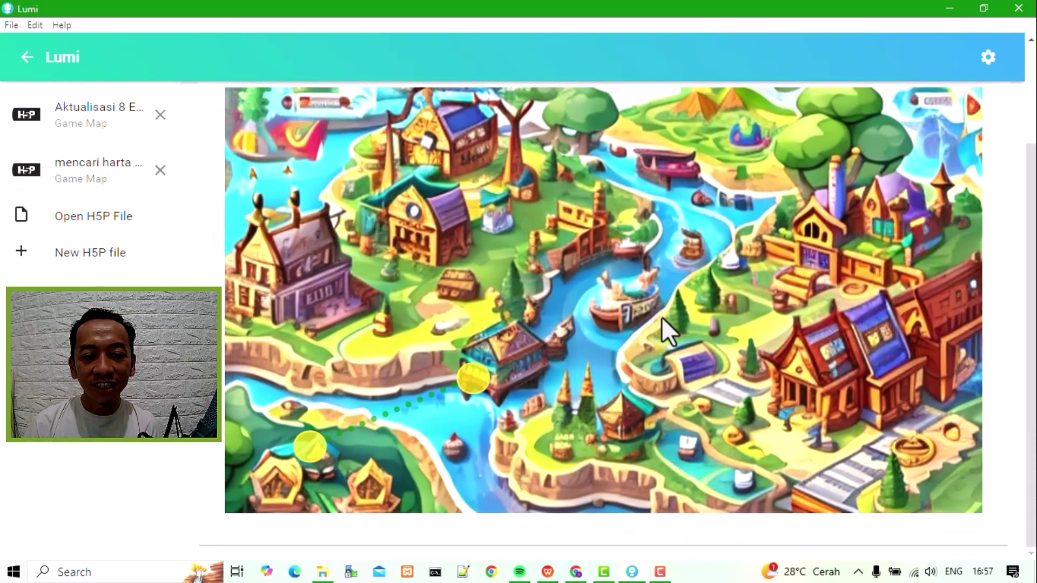
Test-play the map by opening and closing the start stage and answering the level 1 question with "Bandung".
left_click(316, 449)
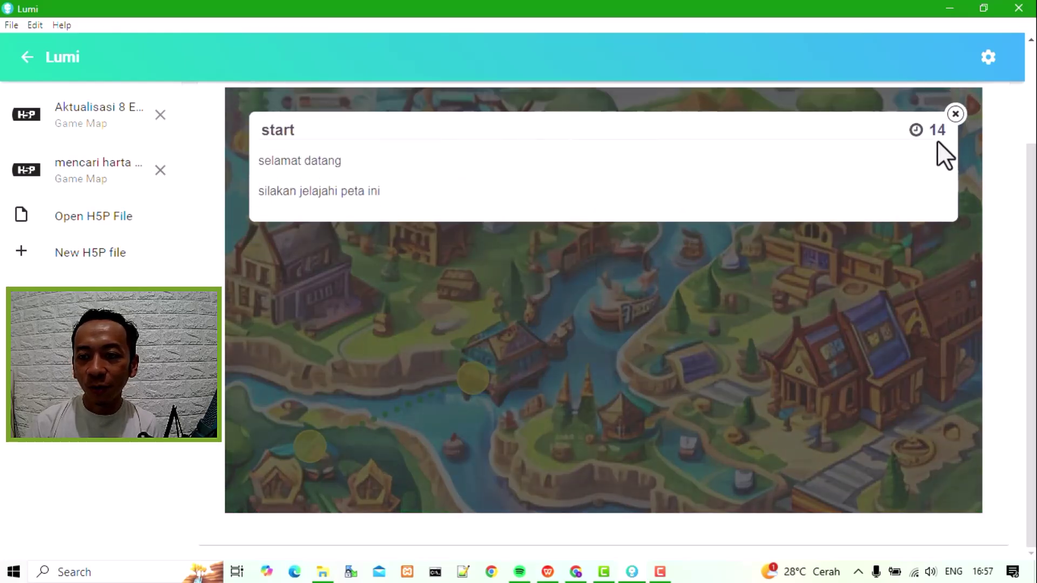
left_click(955, 114)
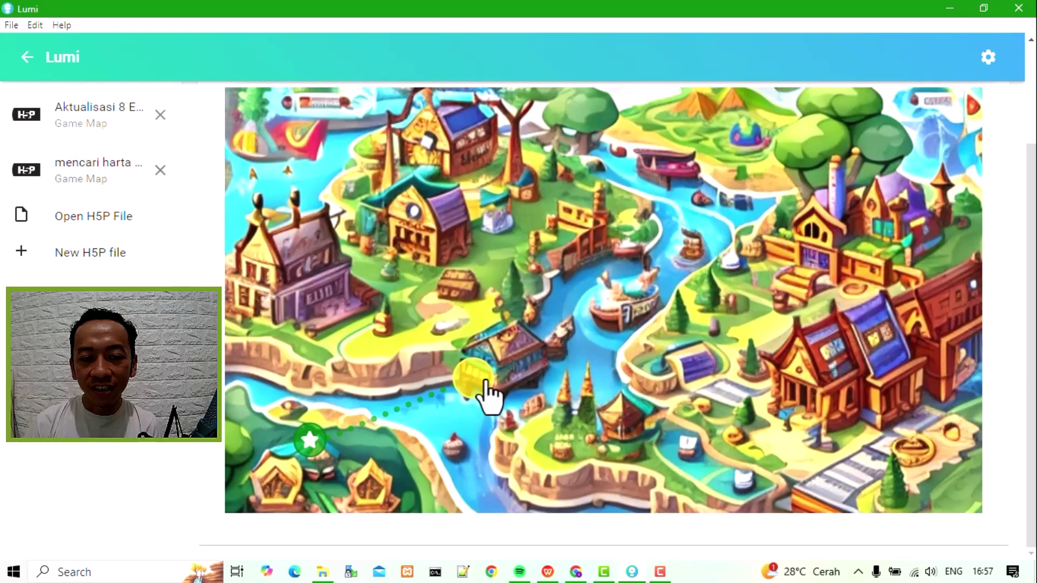
left_click(484, 384)
left_click(283, 195)
left_click(292, 266)
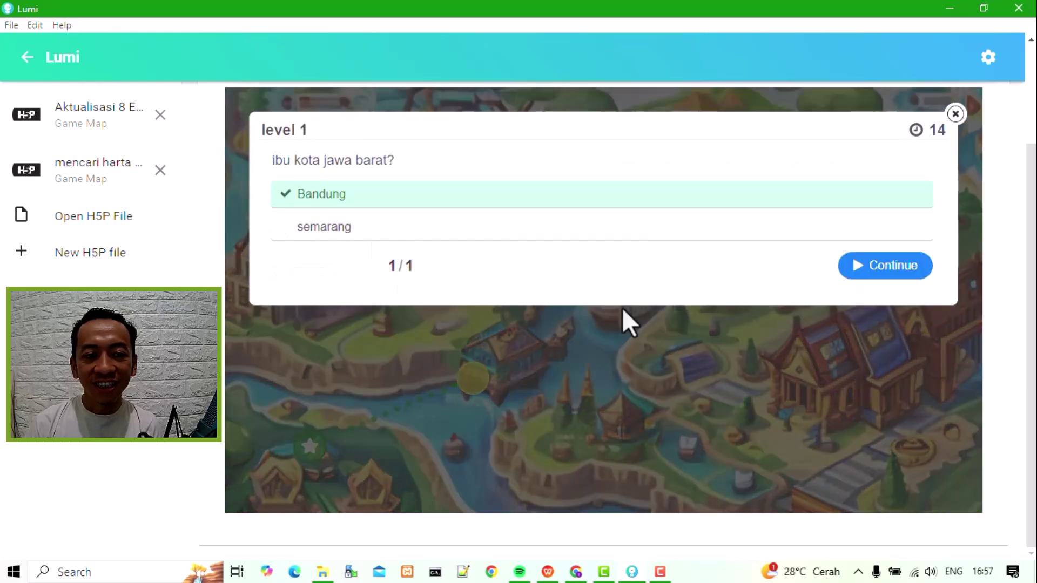
left_click(879, 270)
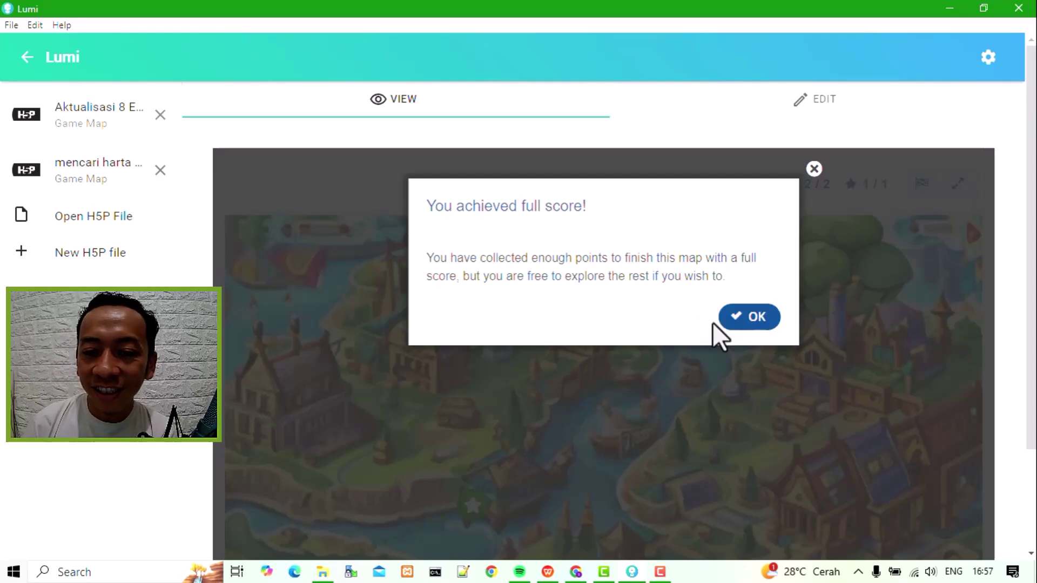
left_click(752, 314)
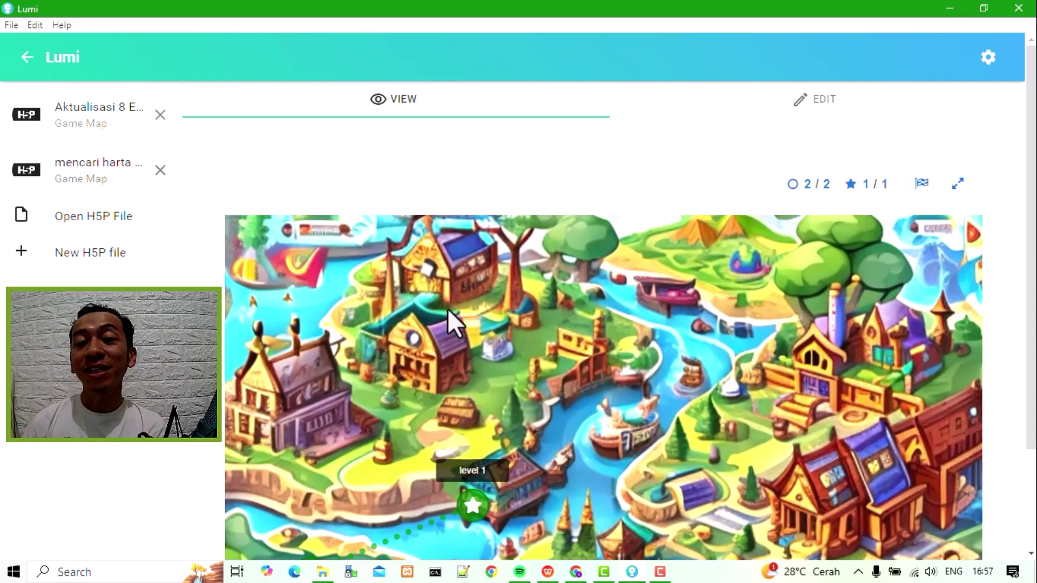
Save the "mencari harta karun" game map.
left_click(12, 24)
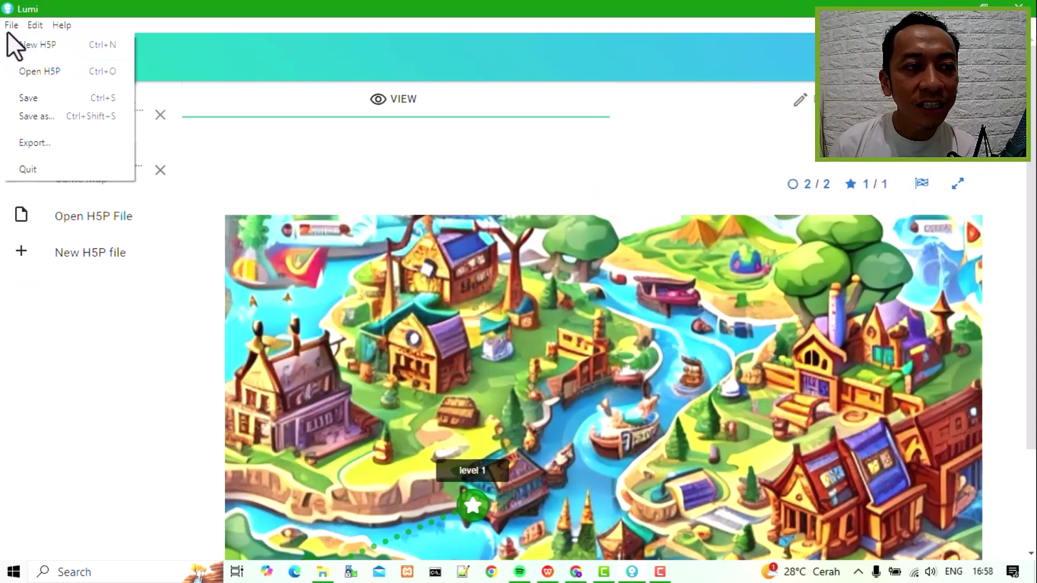
left_click(60, 99)
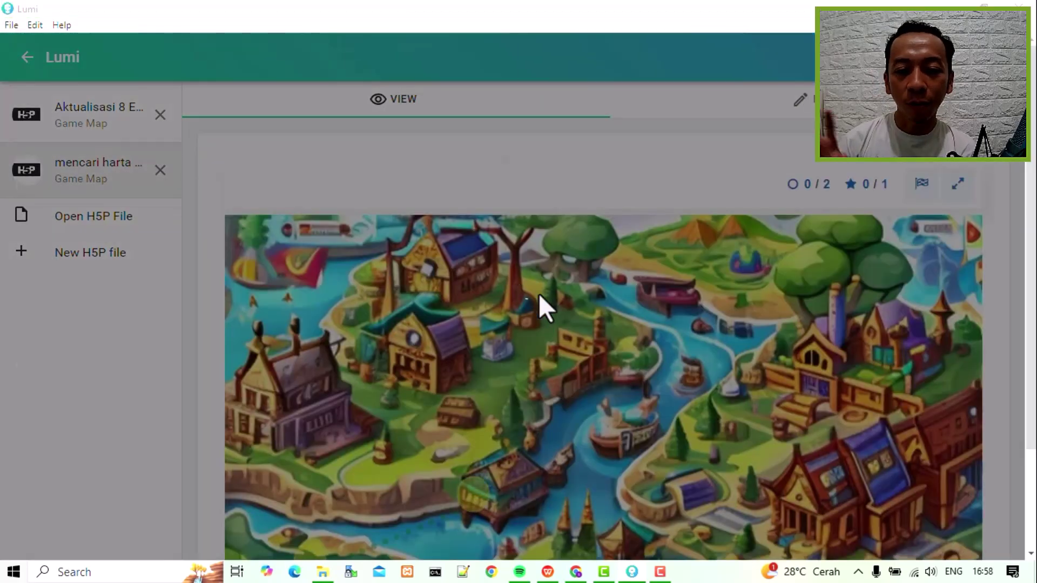